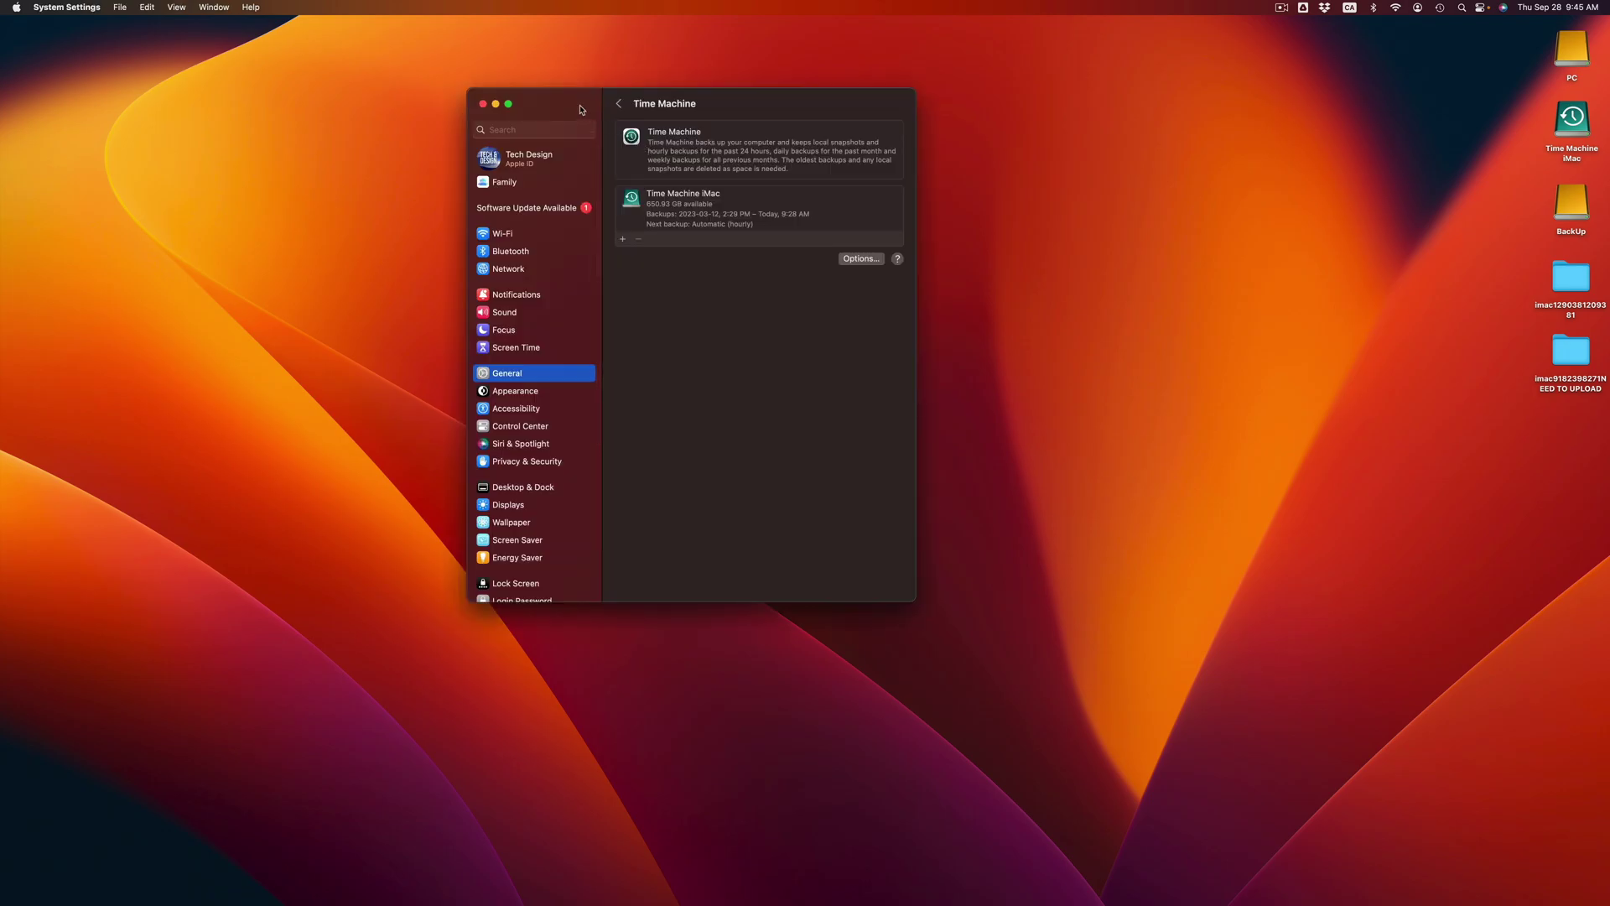
- Reposition the System Settings window before checking the Time Machine backup status
left_click_drag(582, 107, 678, 183)
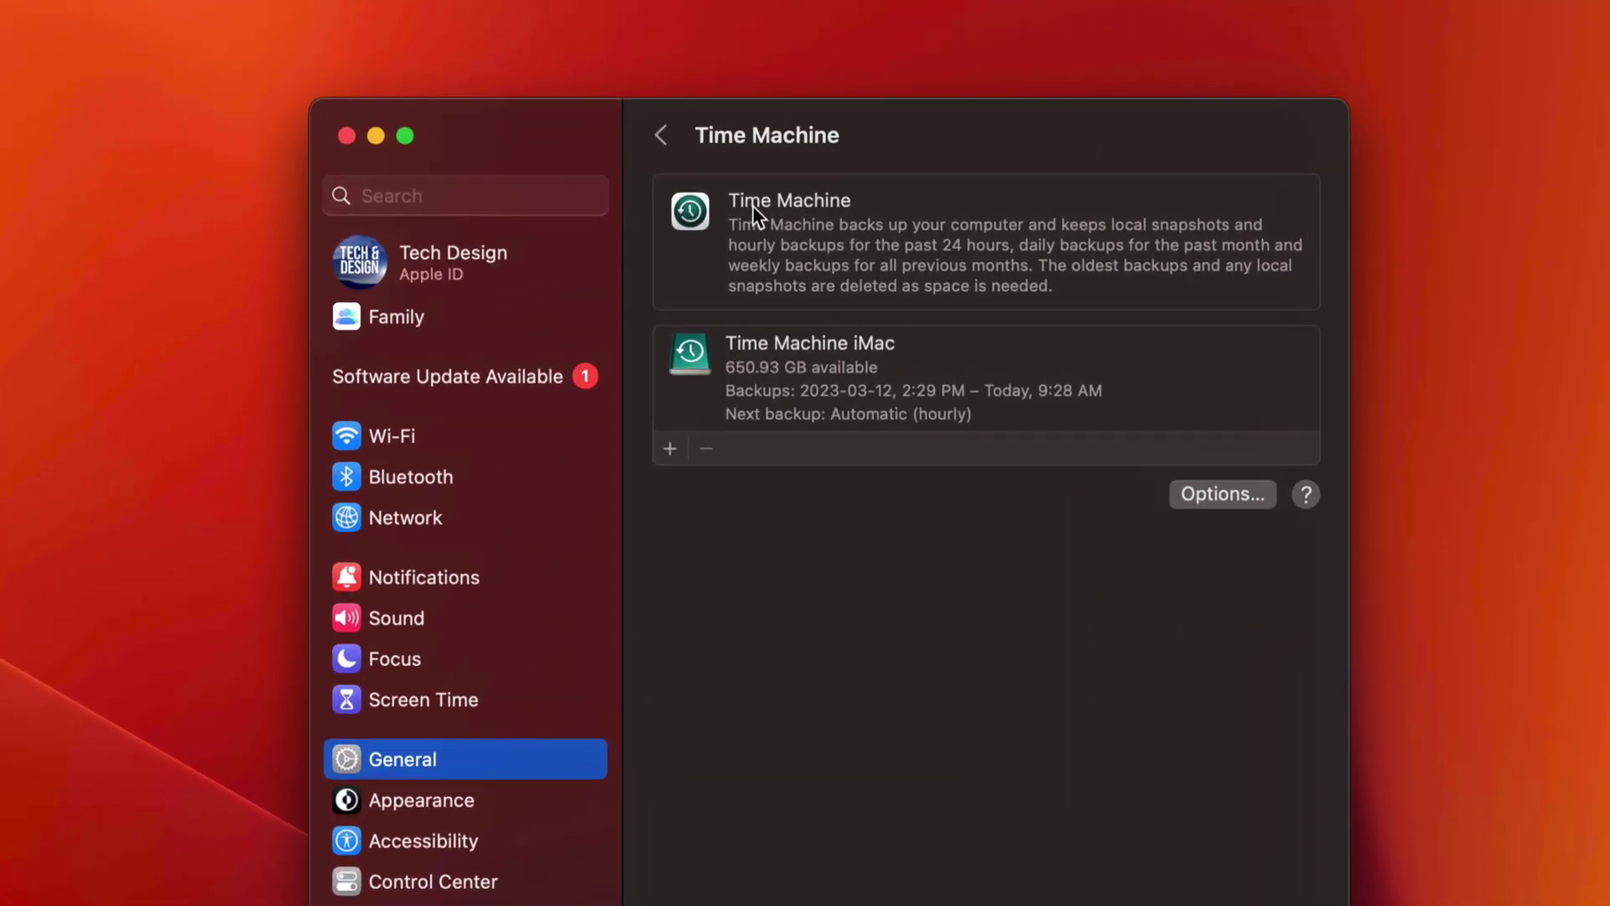
left_click_drag(594, 121, 493, 87)
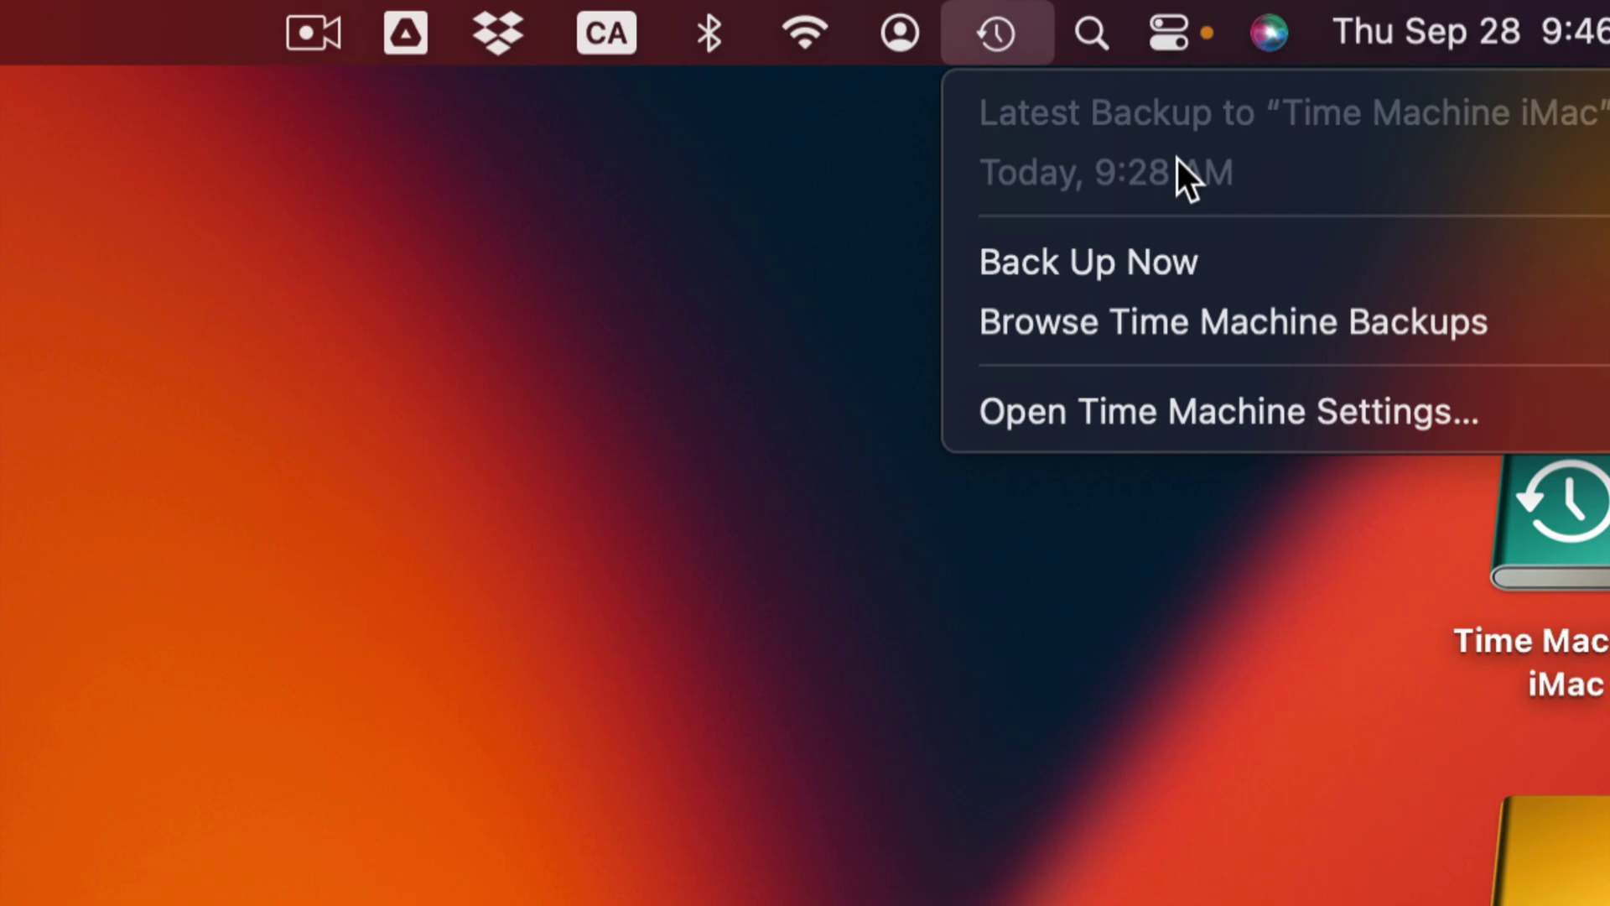
- Dismiss the backup status menu and reopen System Settings from the Apple menu
left_click(616, 201)
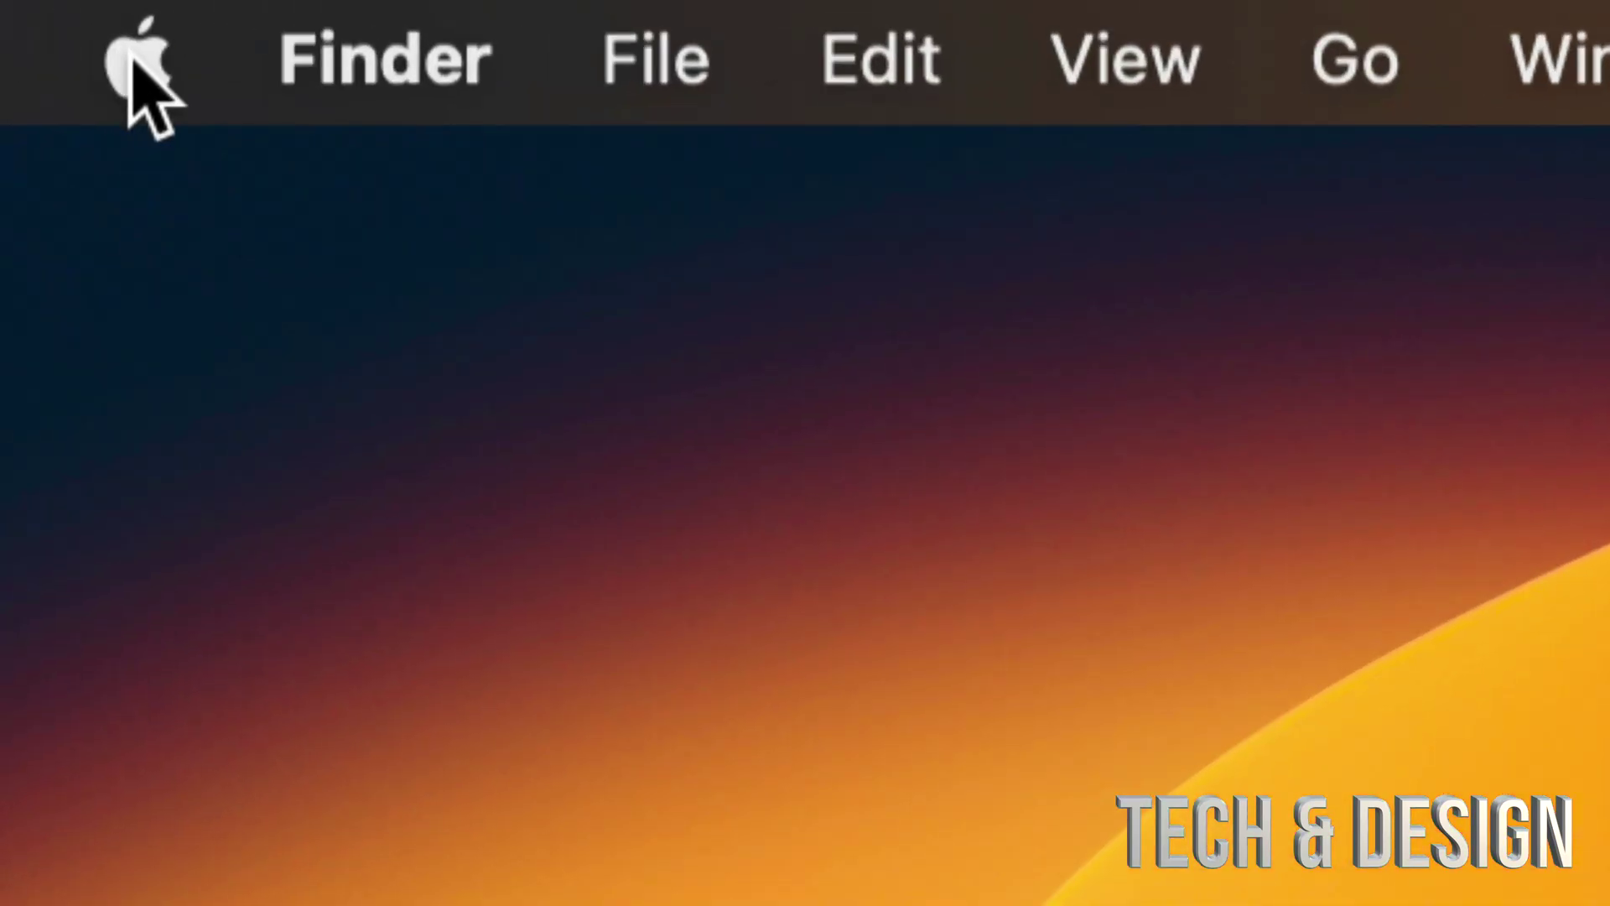
left_click(15, 8)
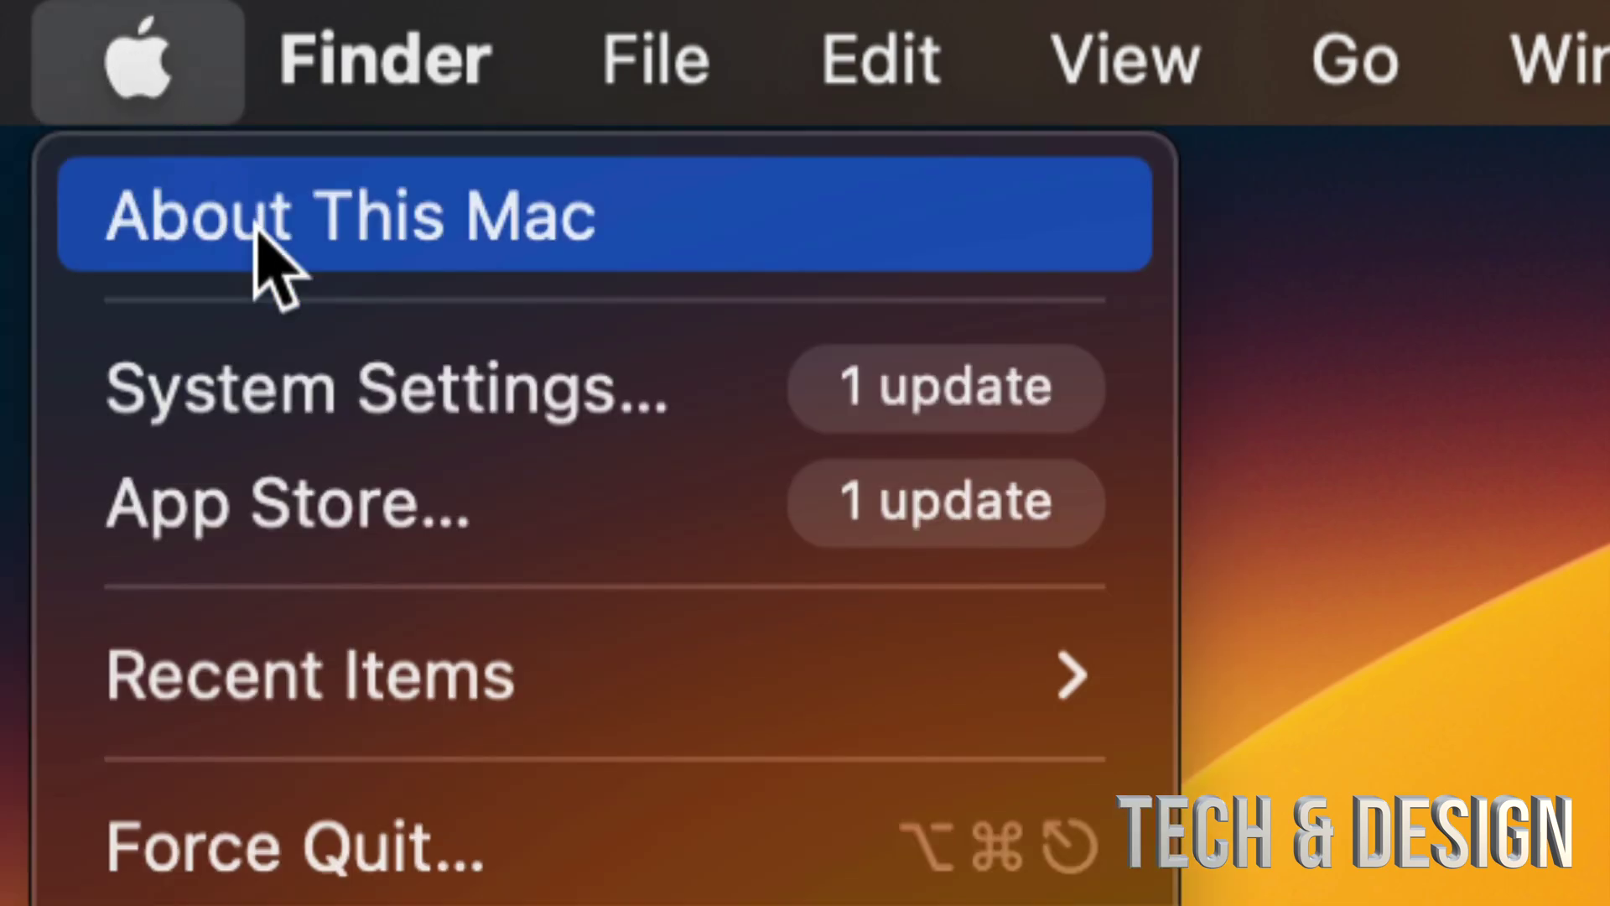
left_click(375, 391)
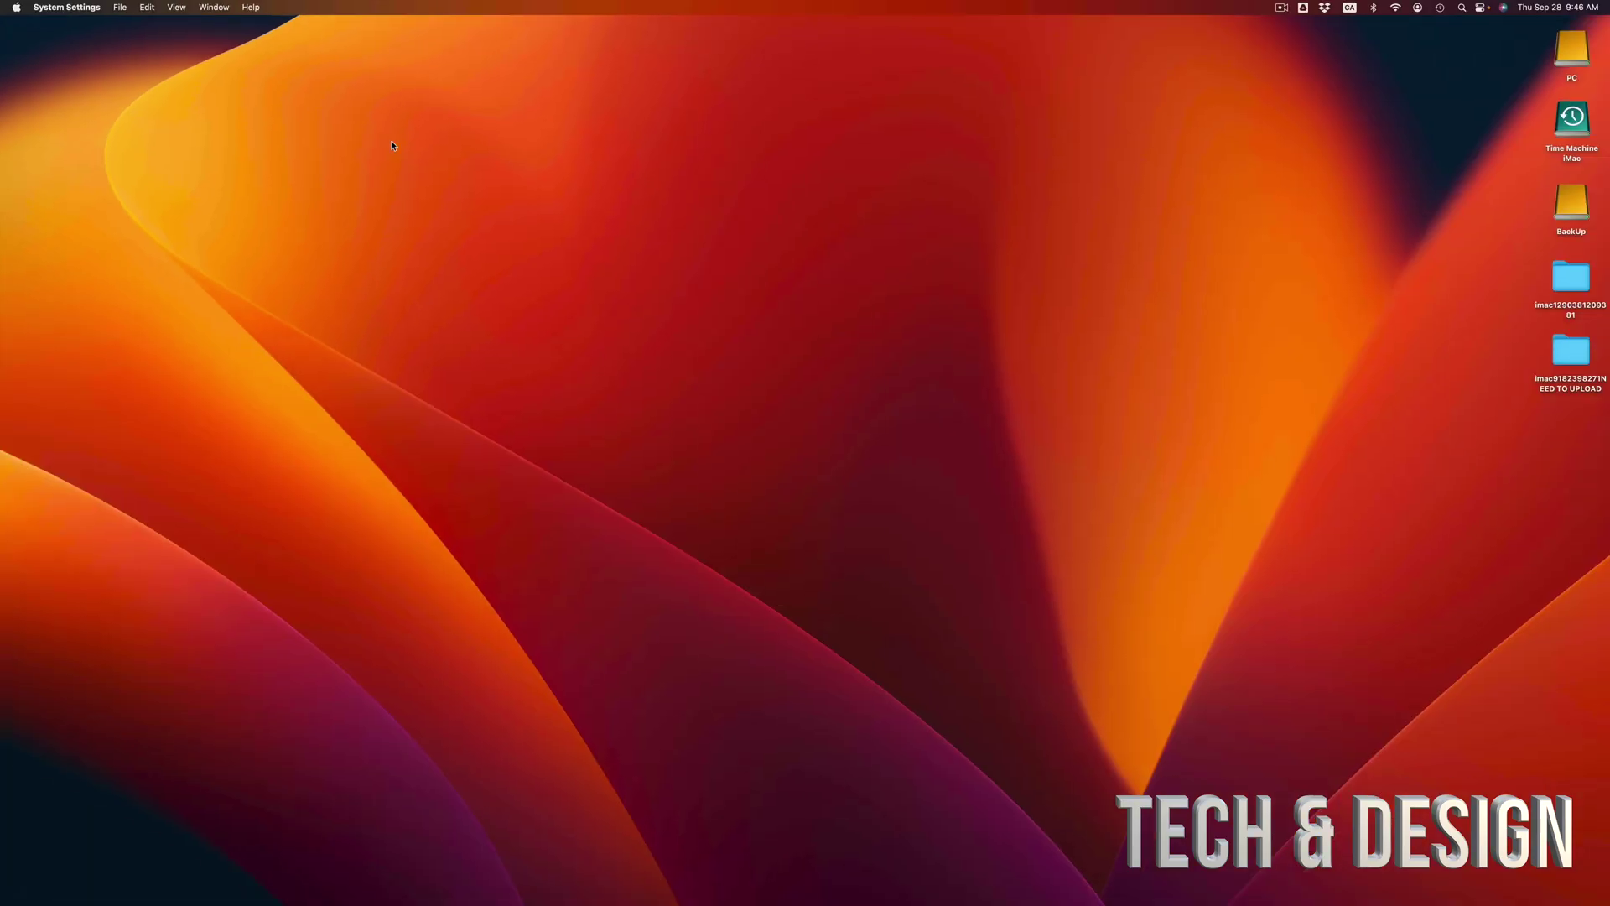
left_click_drag(619, 159, 590, 207)
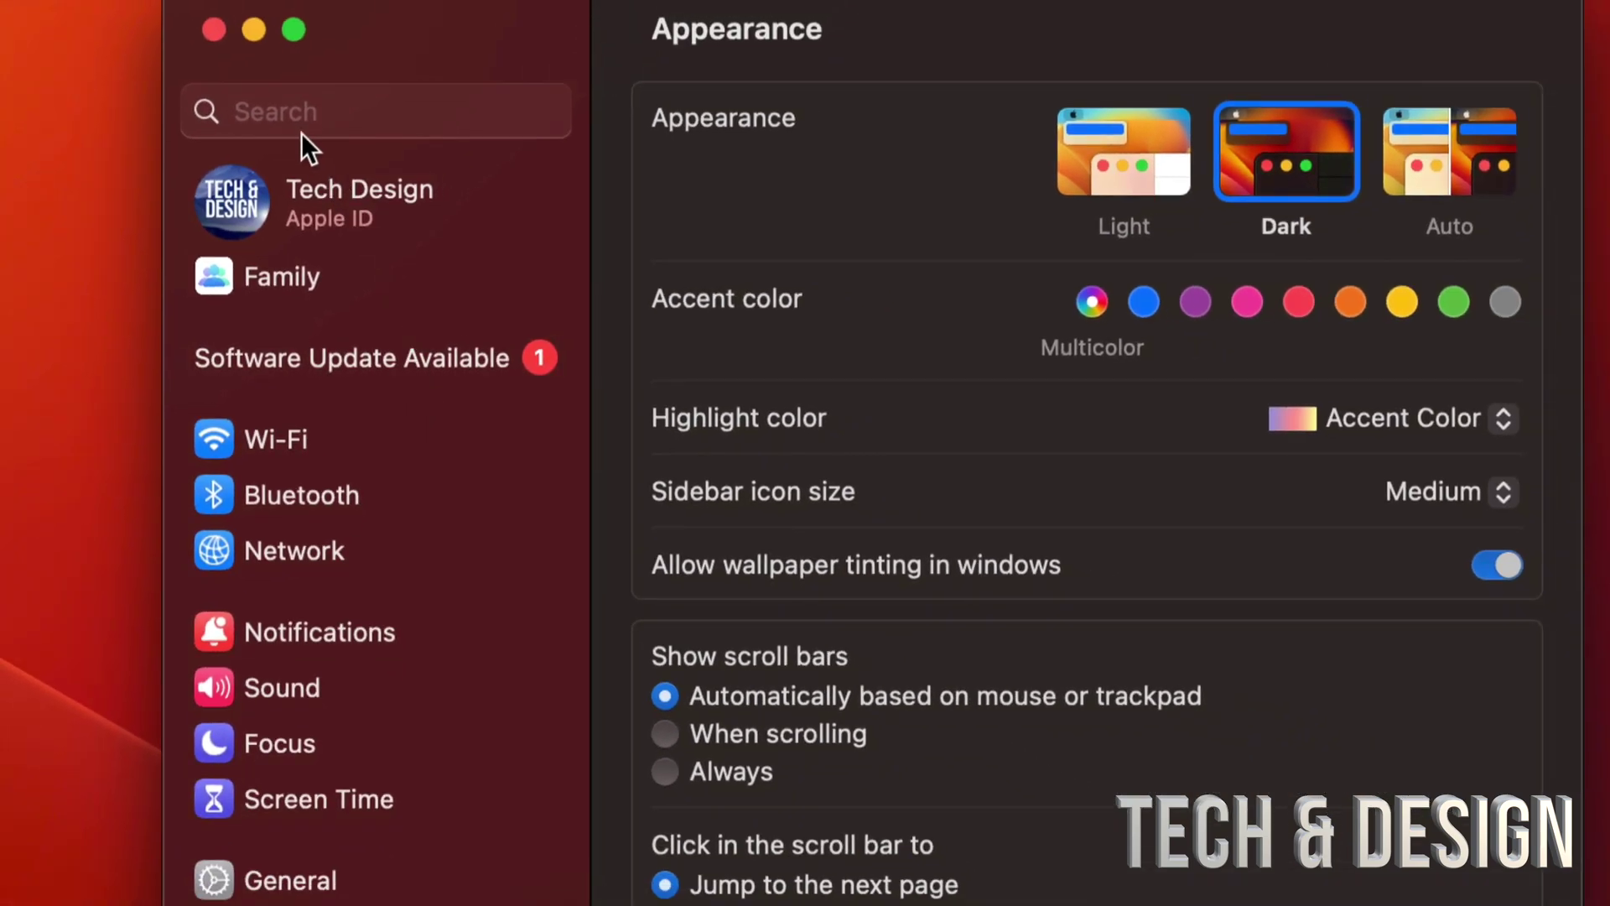
- Clear the 'update' search and go to General > Software Update, which offers macOS Sonoma 14.0
left_click(295, 124)
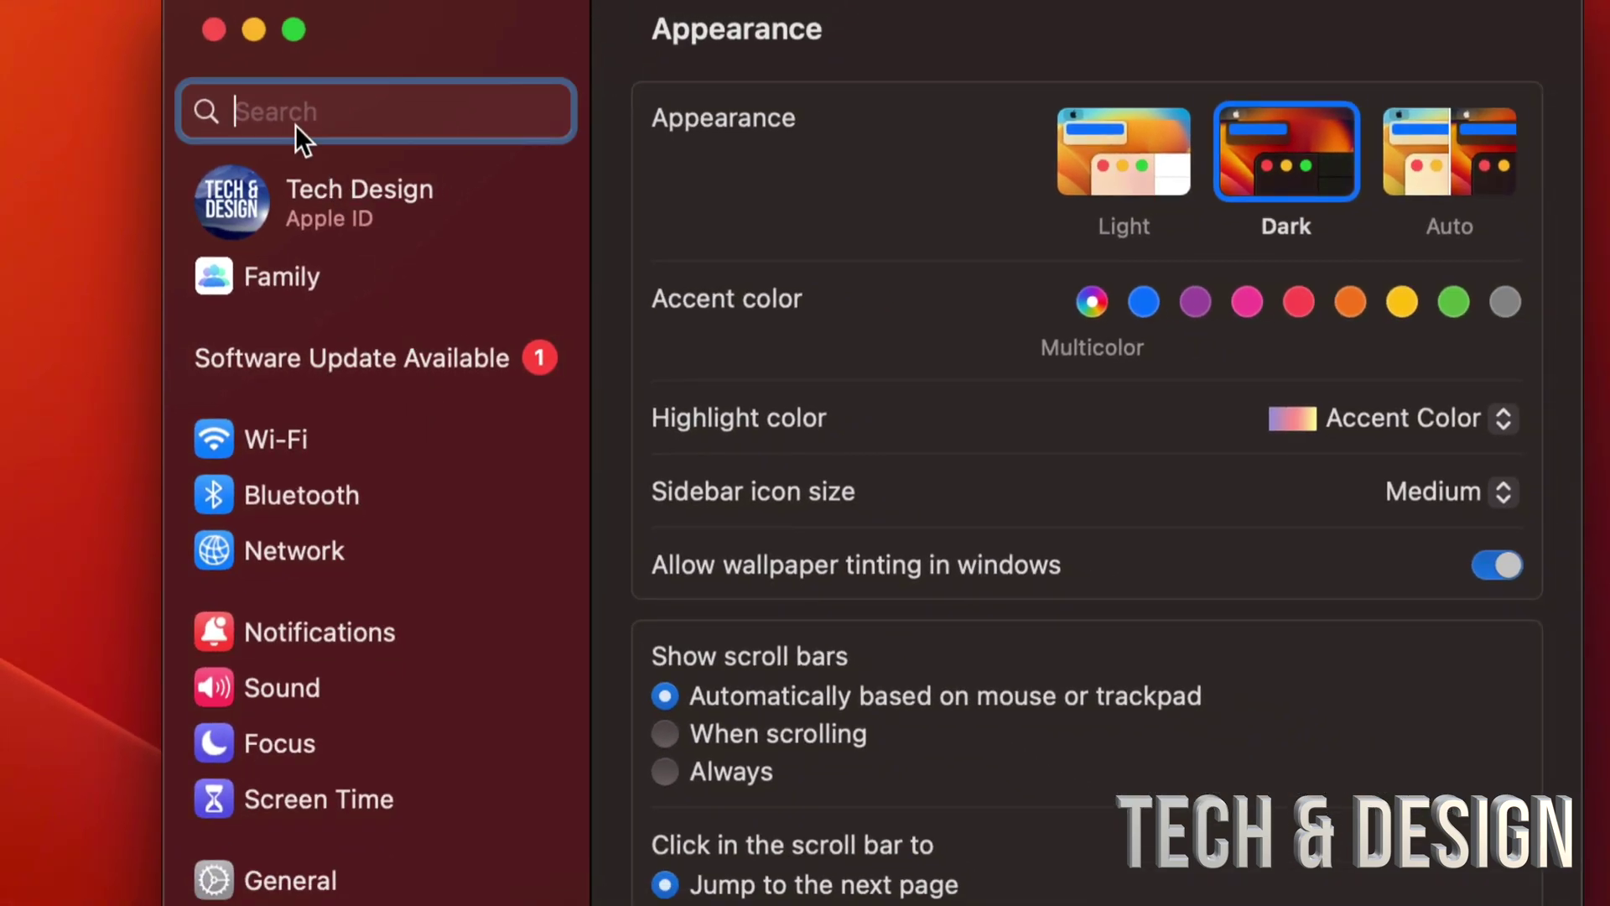
type("update")
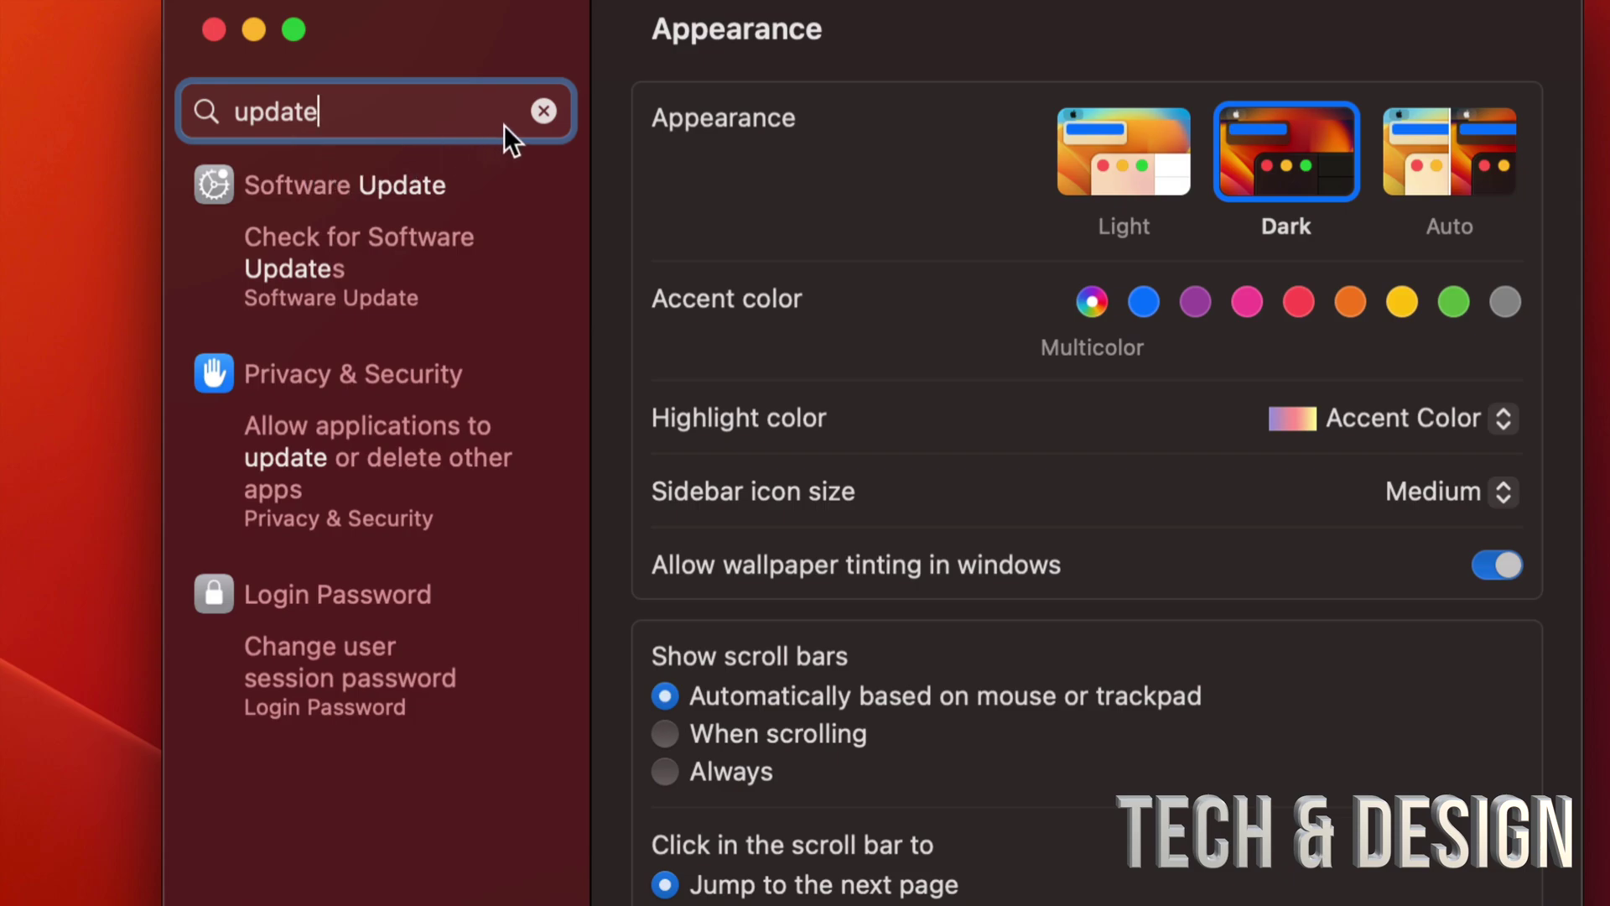
key("super+a")
key("BackSpace")
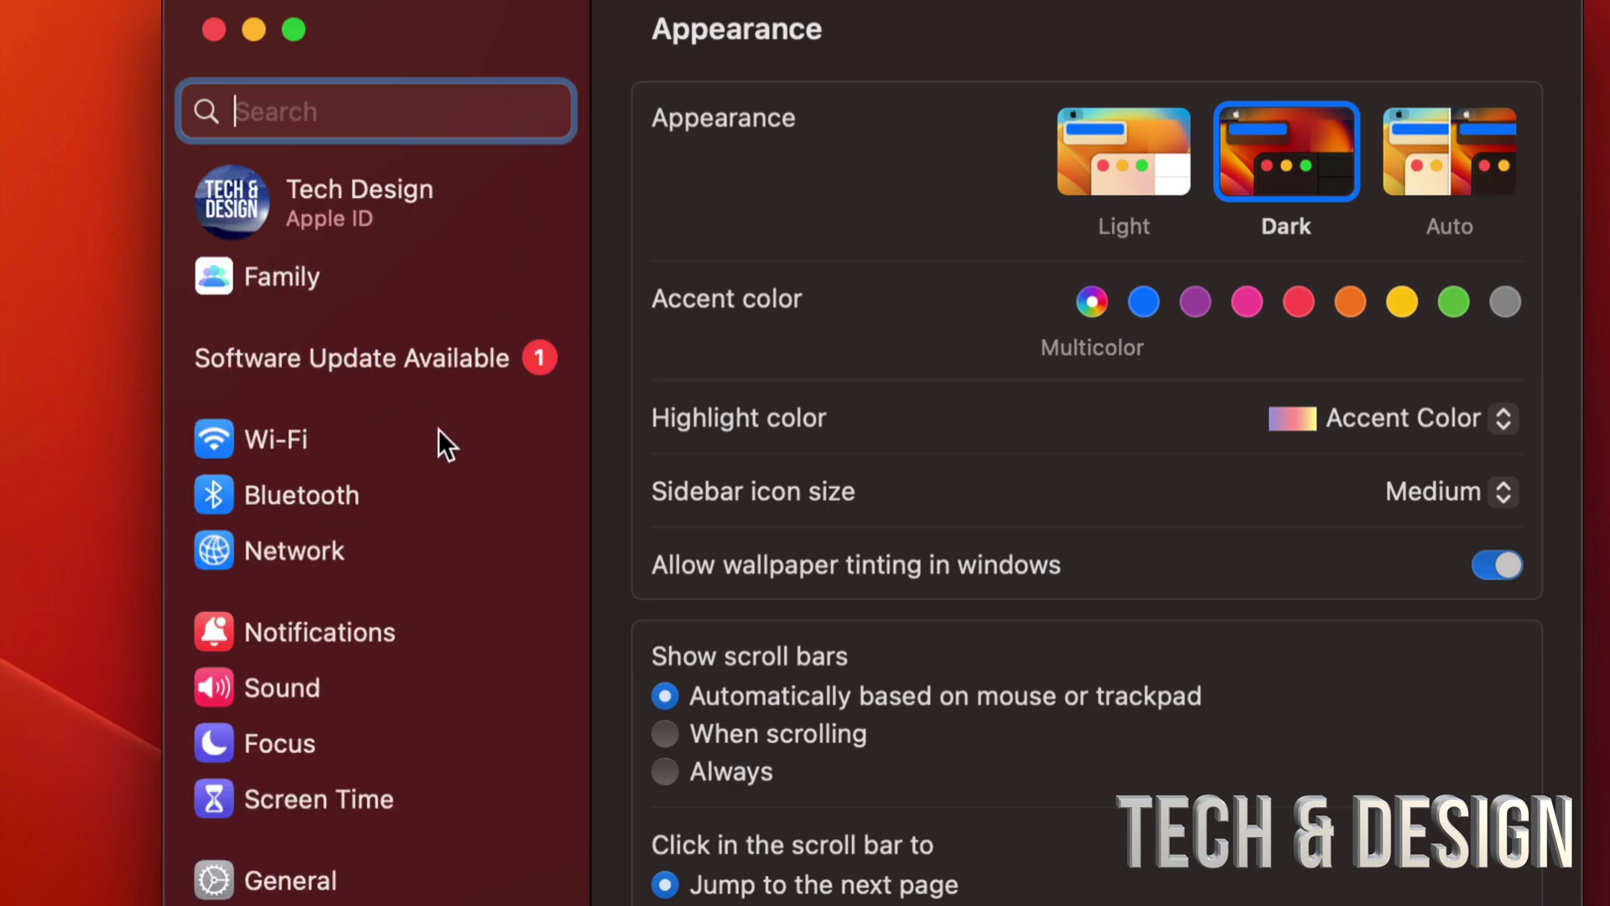
scroll(438, 430, "down", 6)
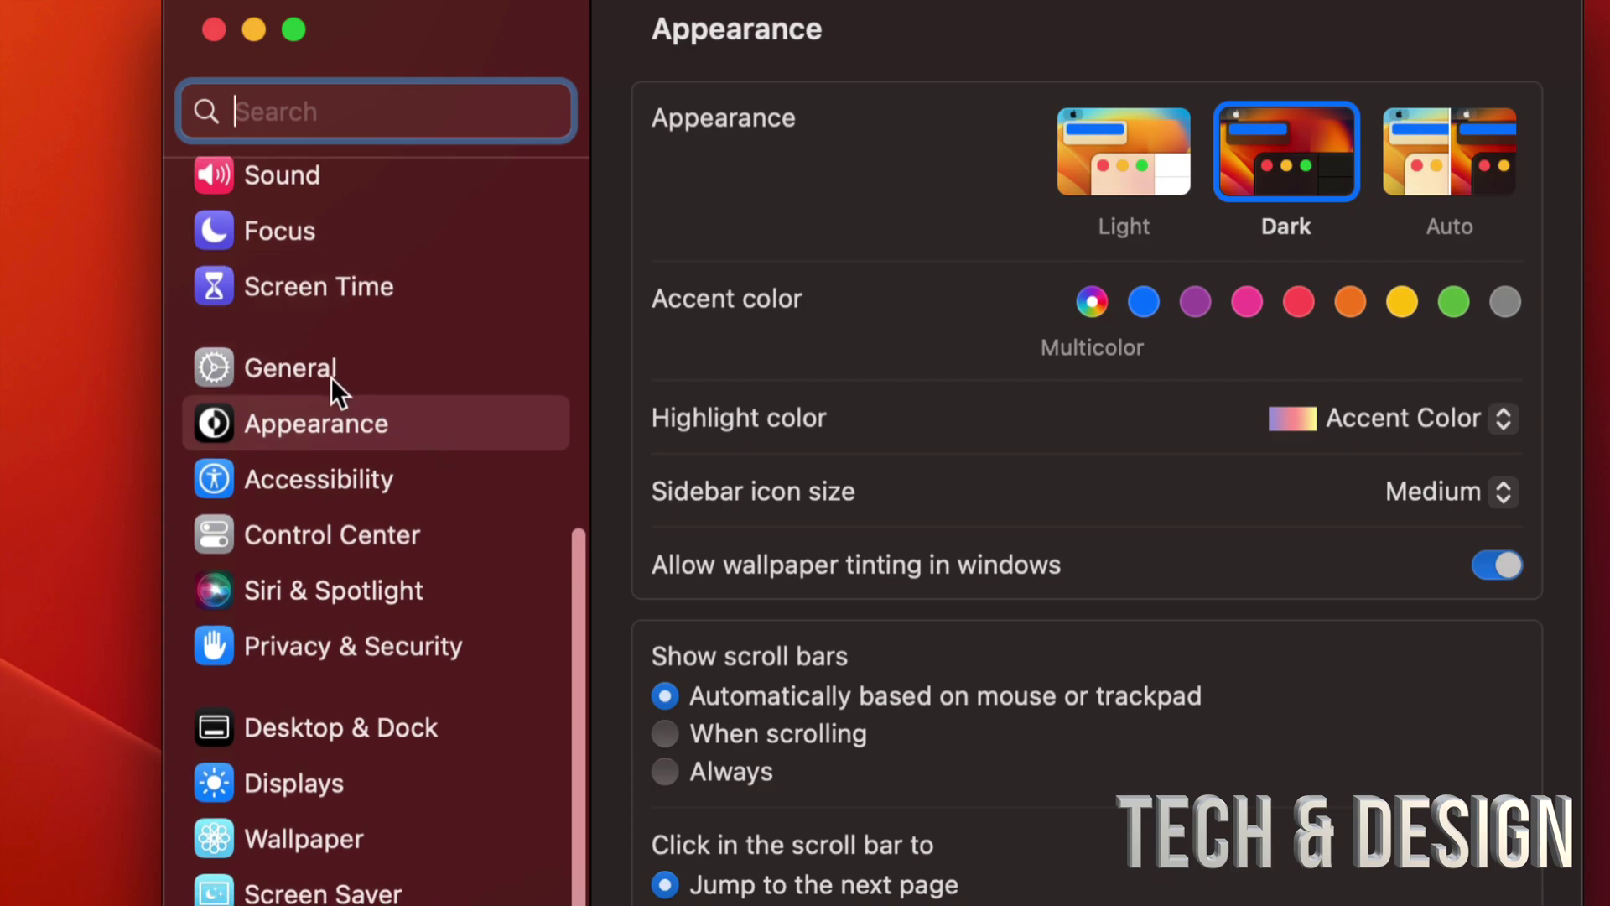
left_click(318, 374)
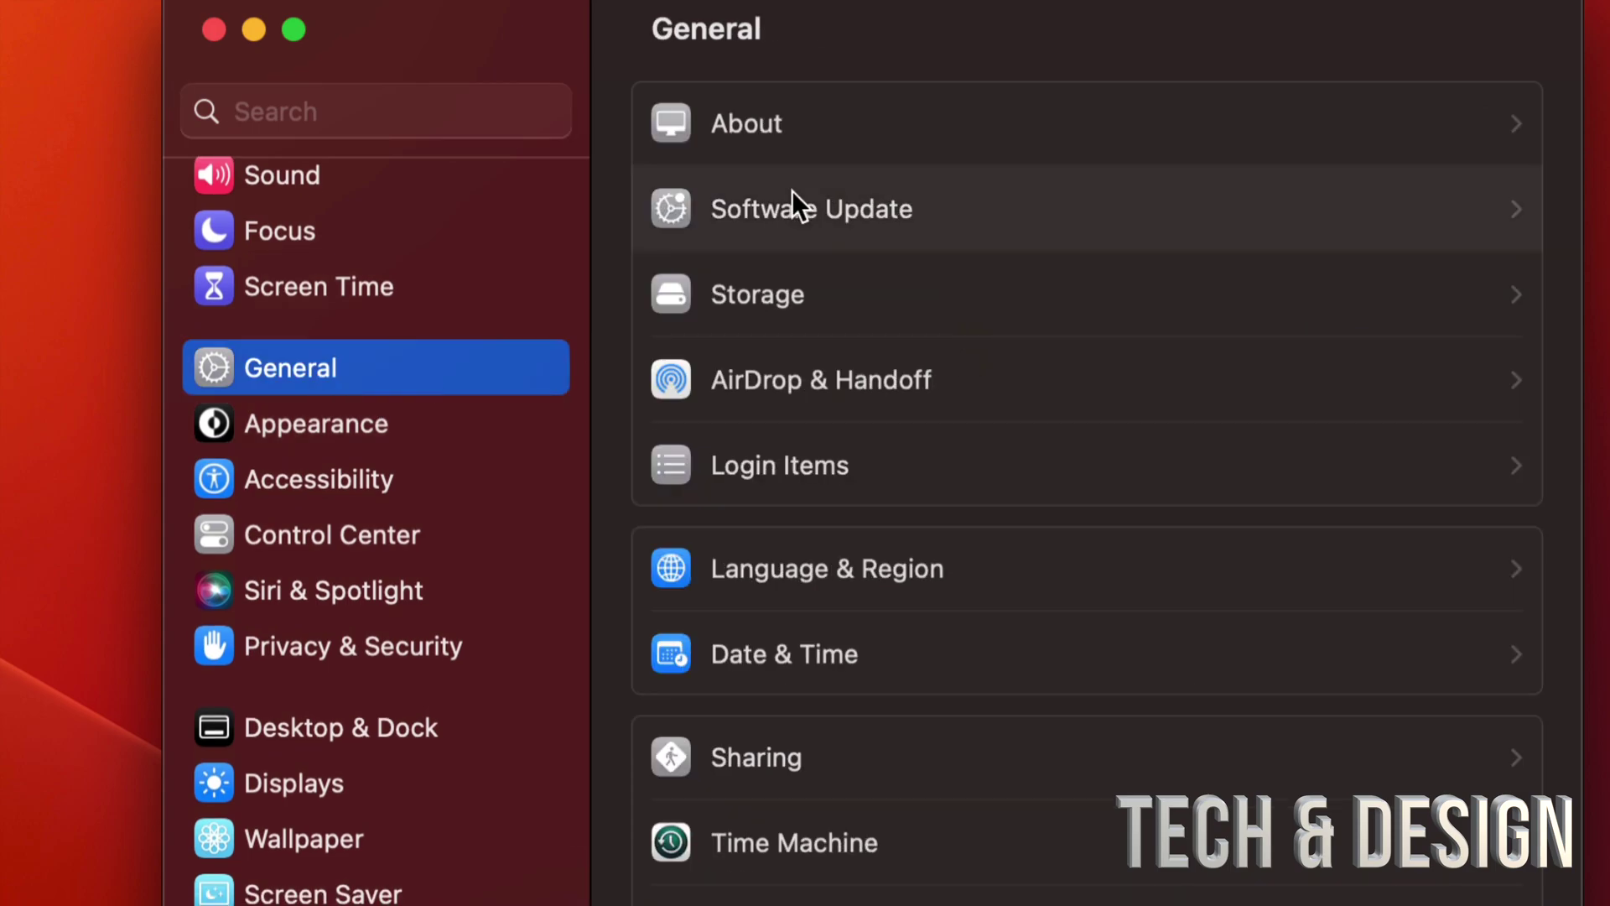
left_click(792, 190)
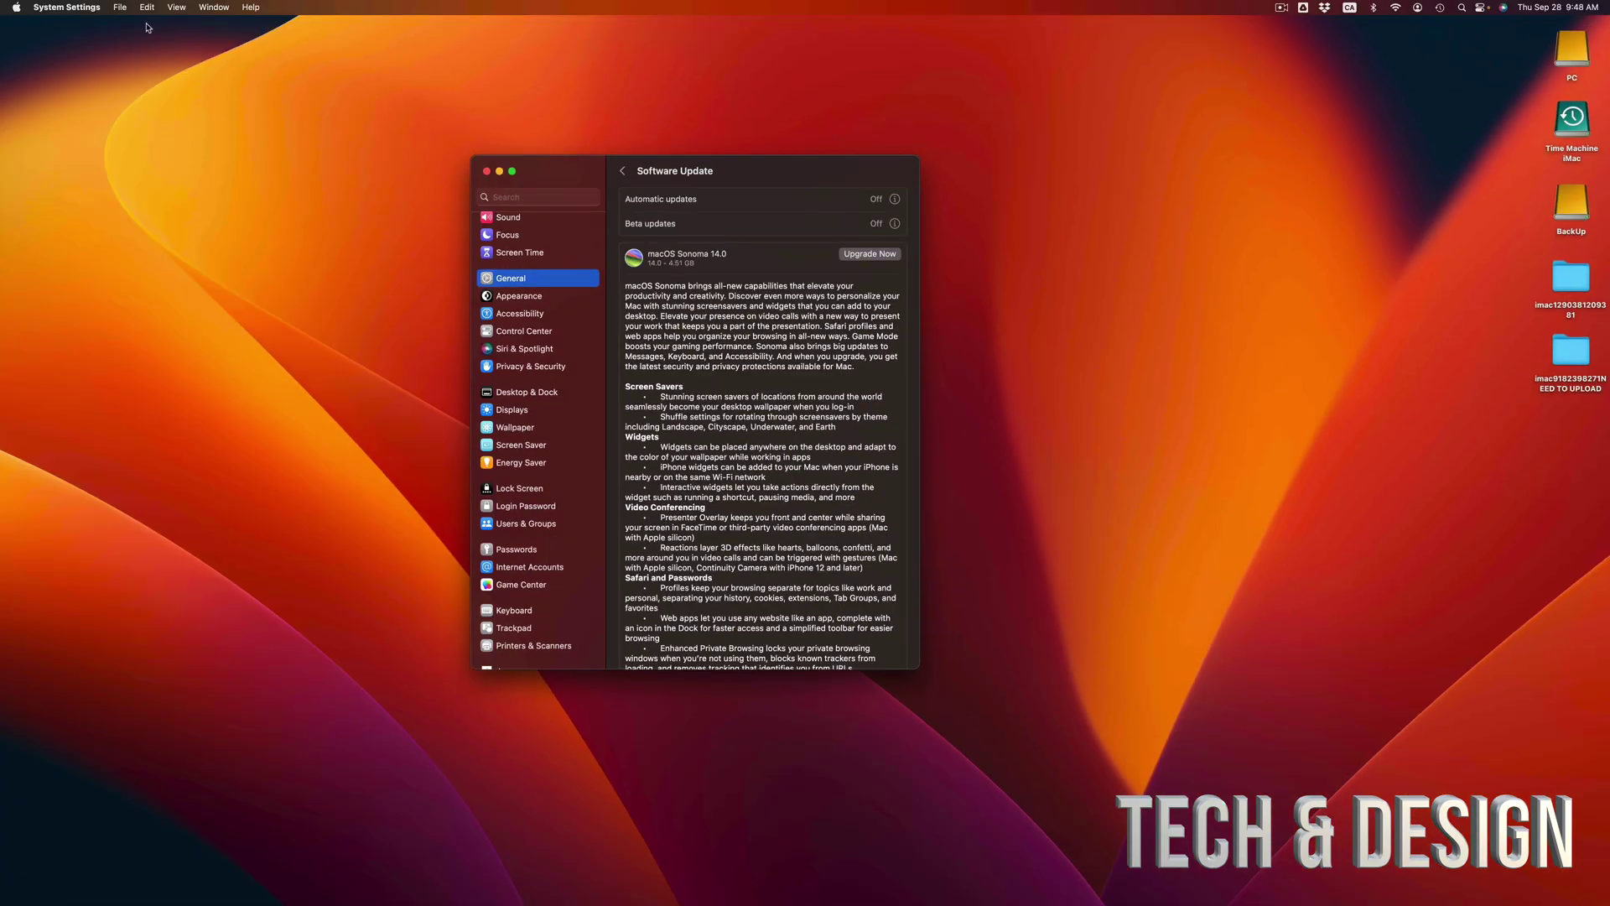
- Launch the App Store, search 'macos sonoma' and view the 12.1 GB macOS Sonoma page
left_click(12, 7)
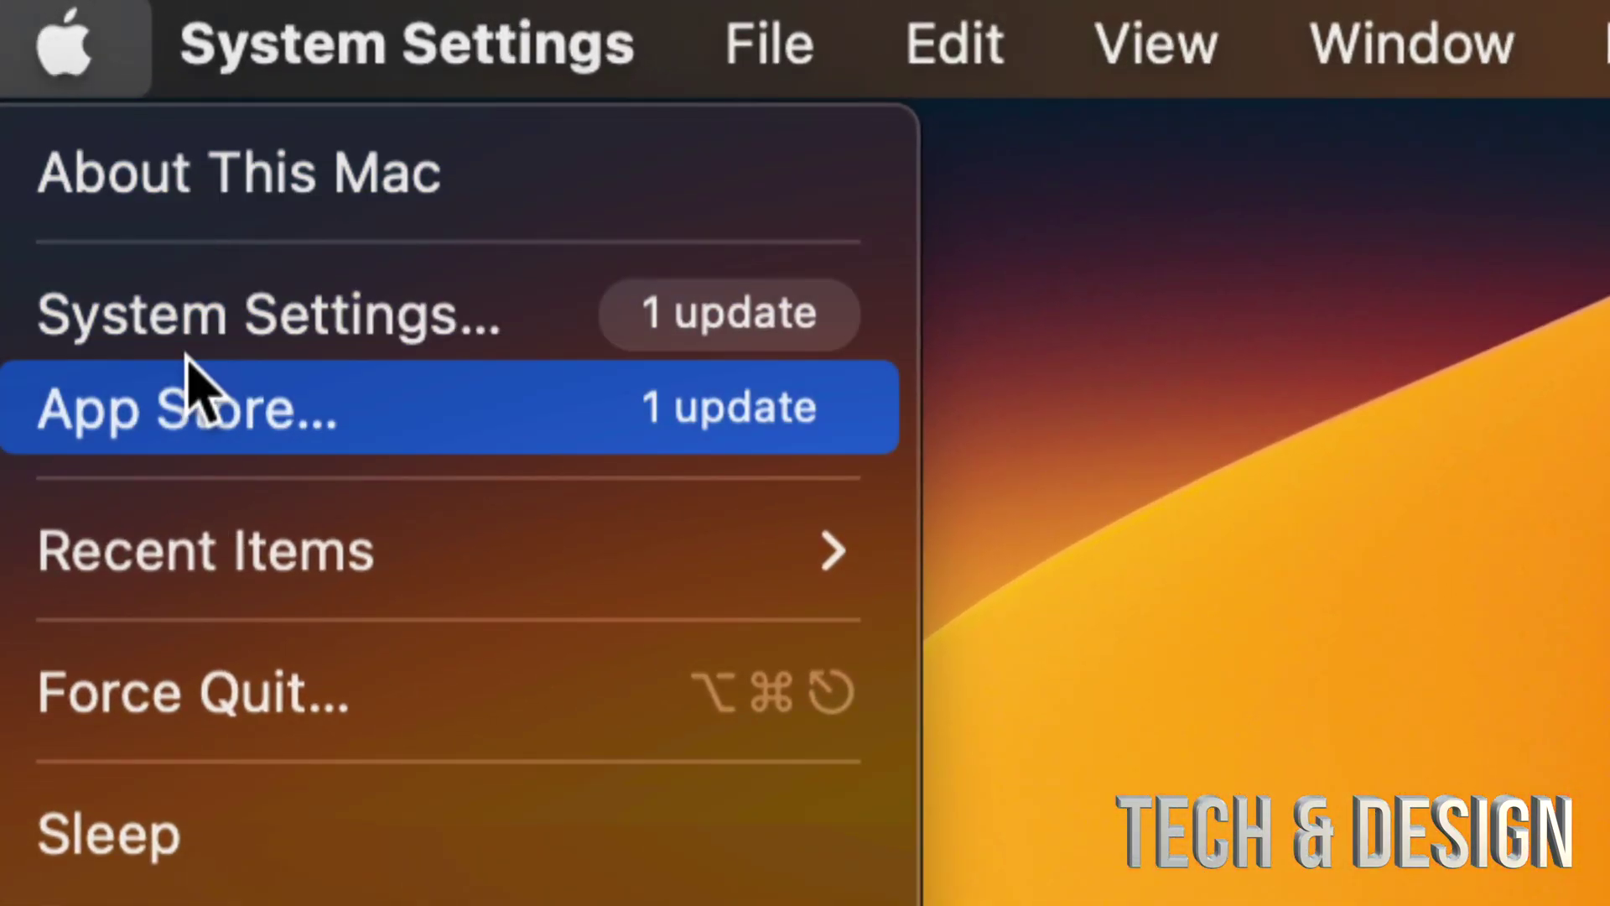
left_click(227, 407)
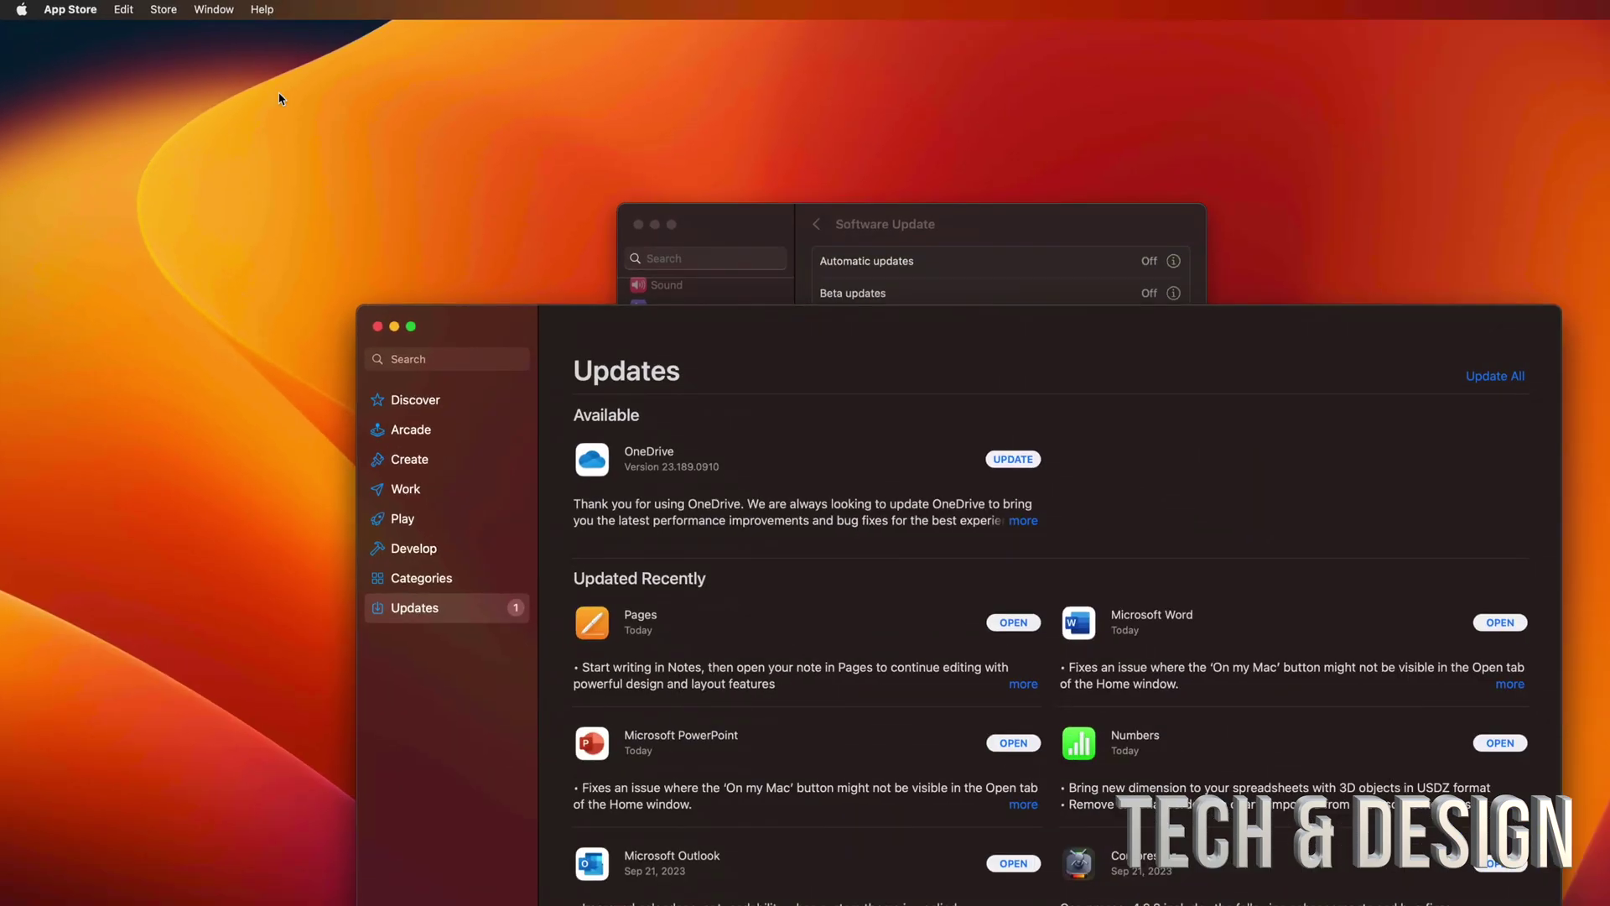
left_click_drag(483, 329, 357, 295)
type("macos sonoma")
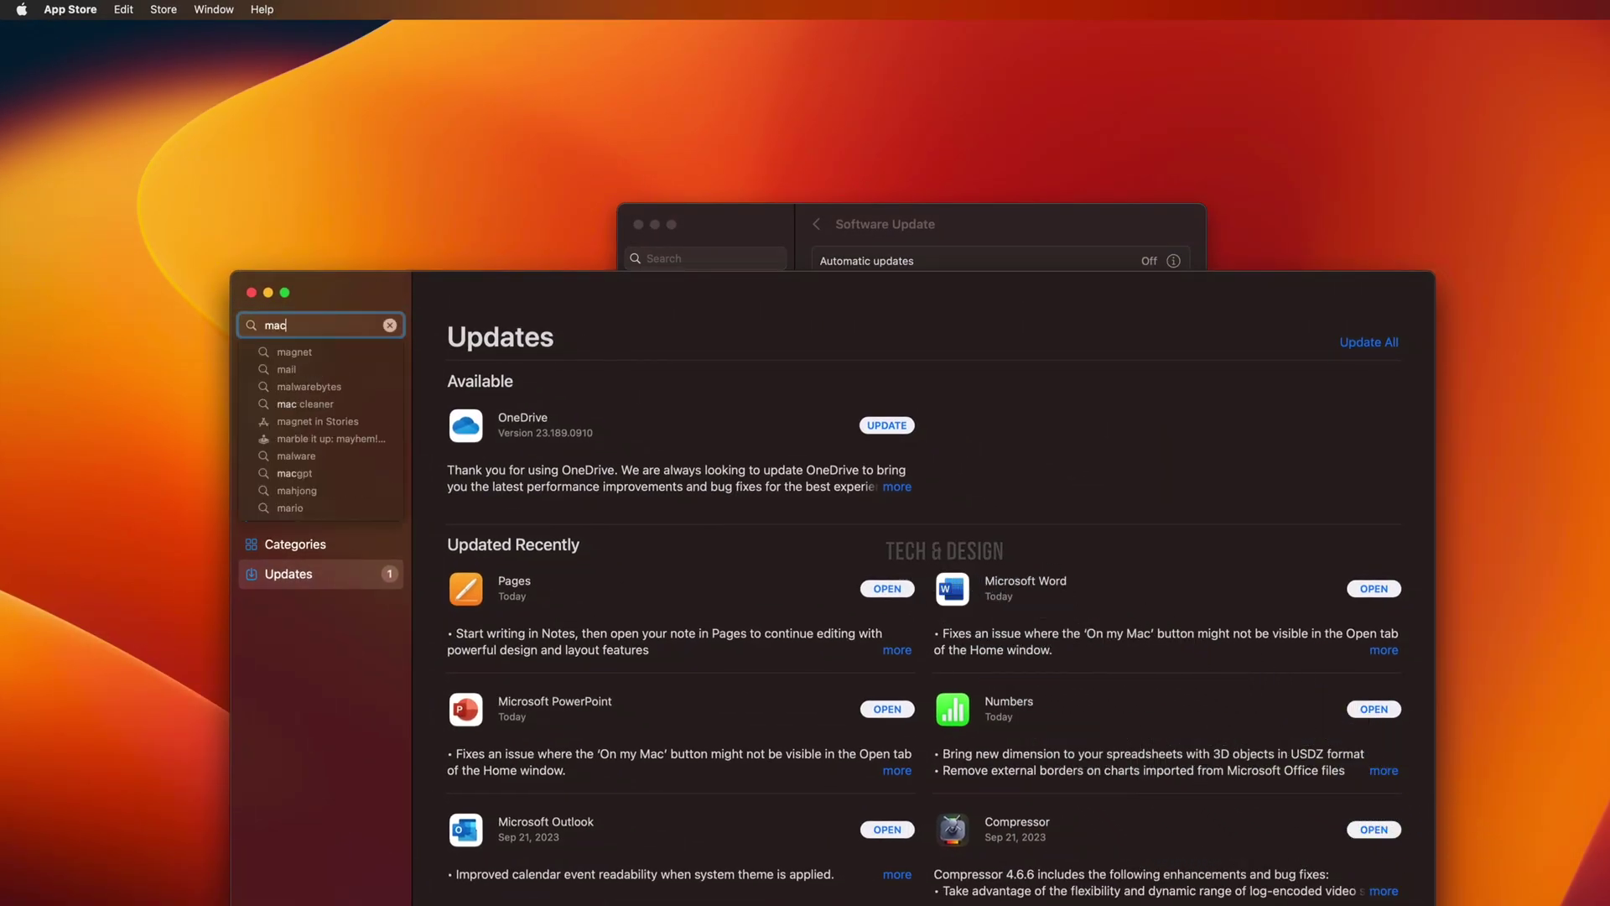
key("Return")
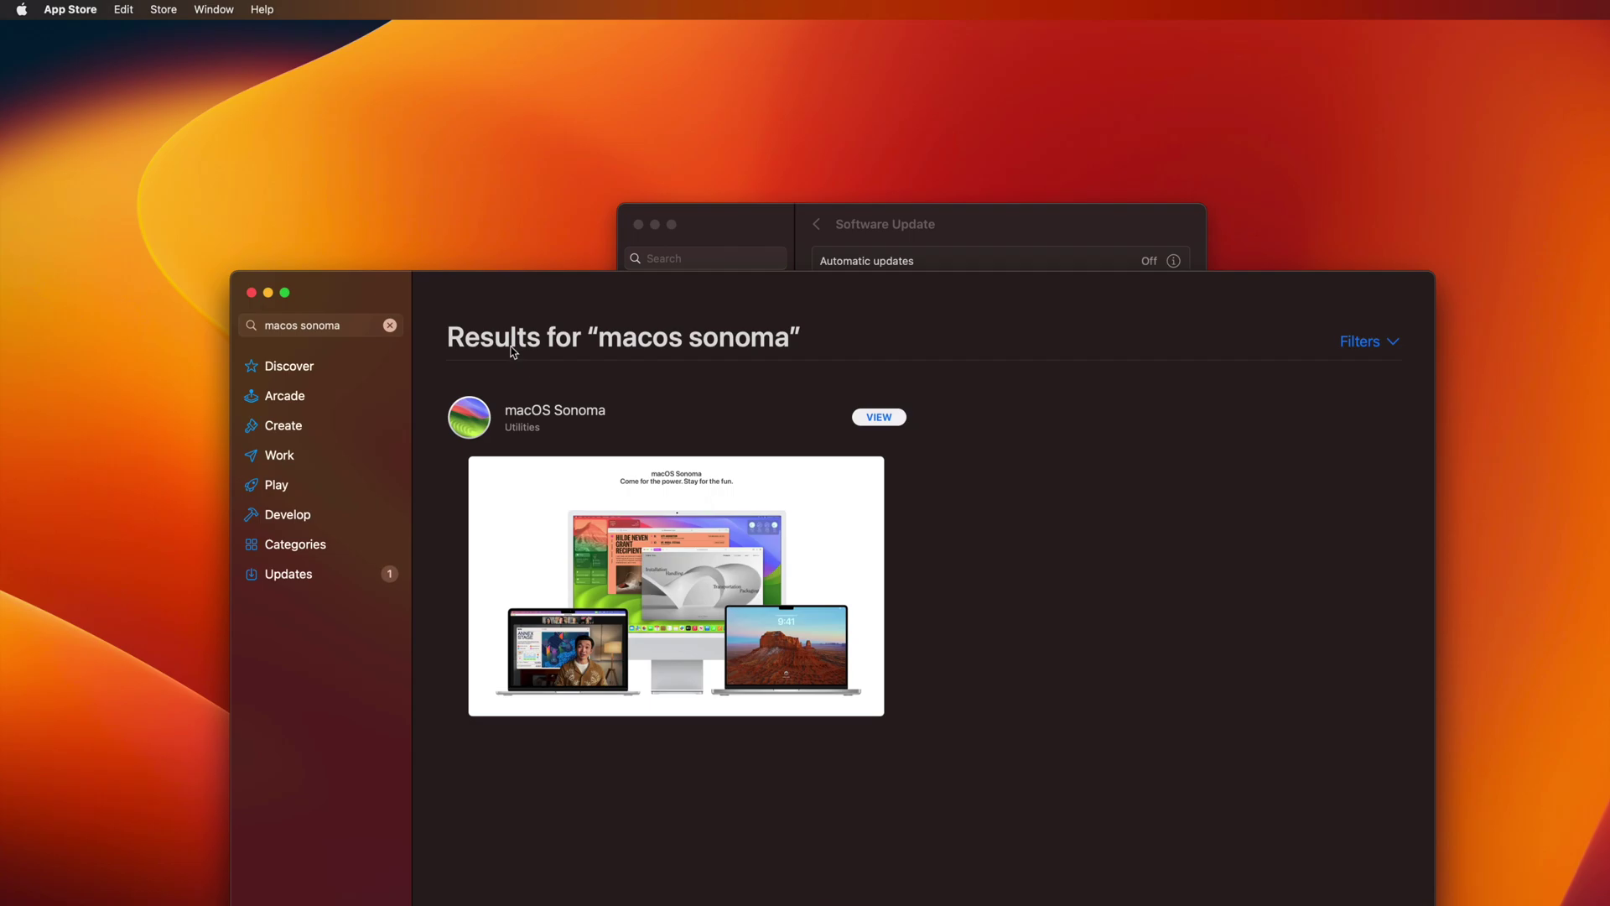
left_click(879, 419)
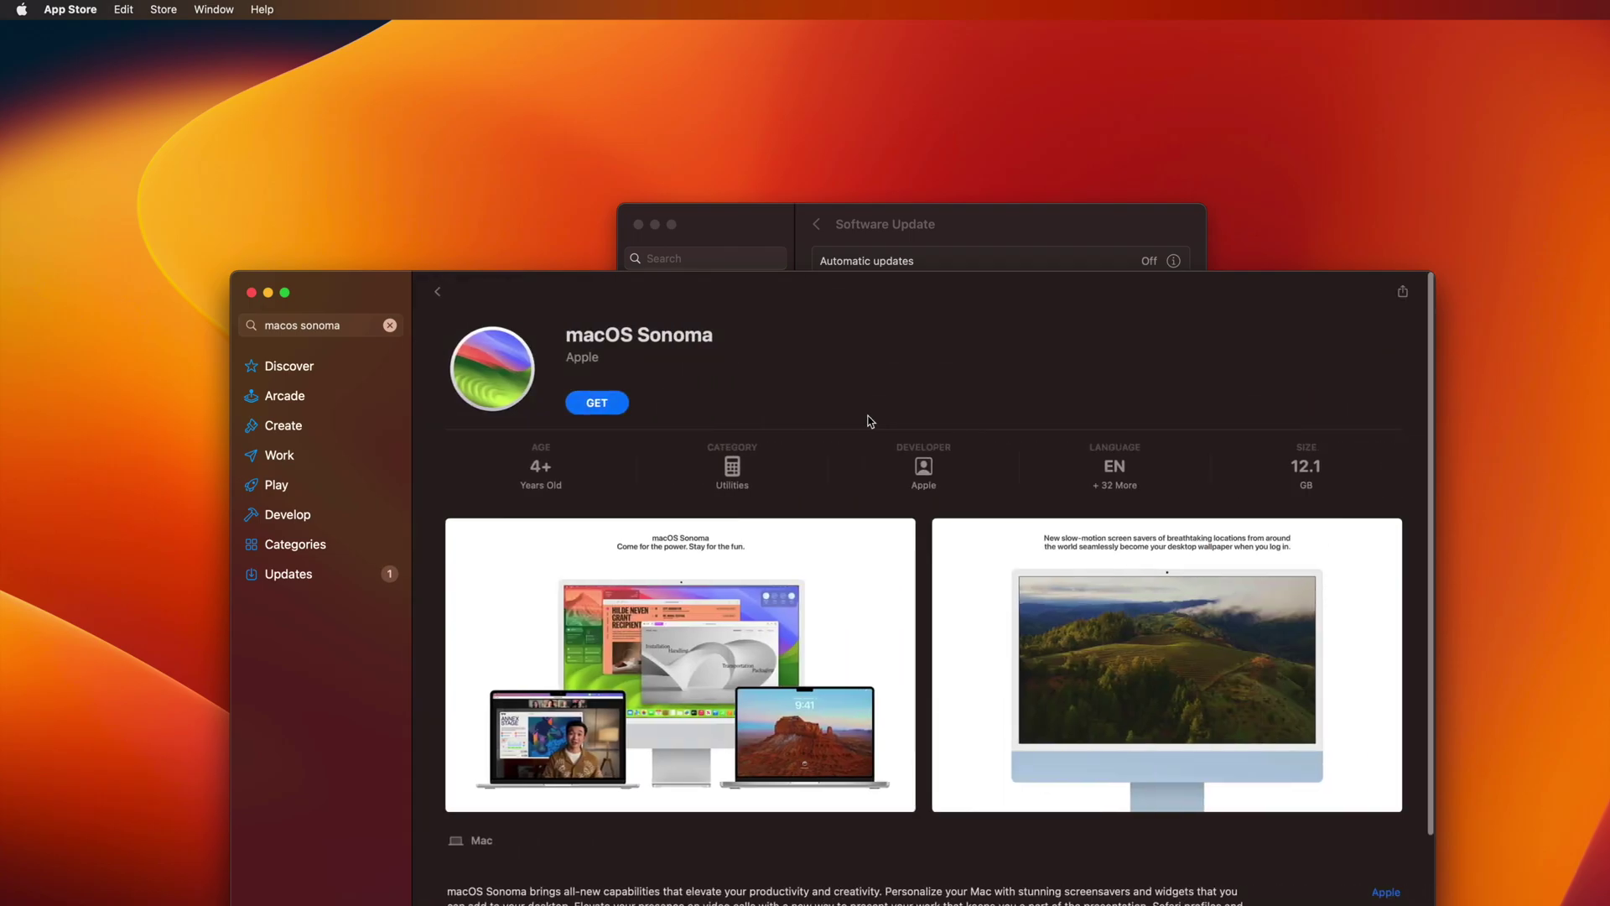
left_click_drag(731, 300, 680, 137)
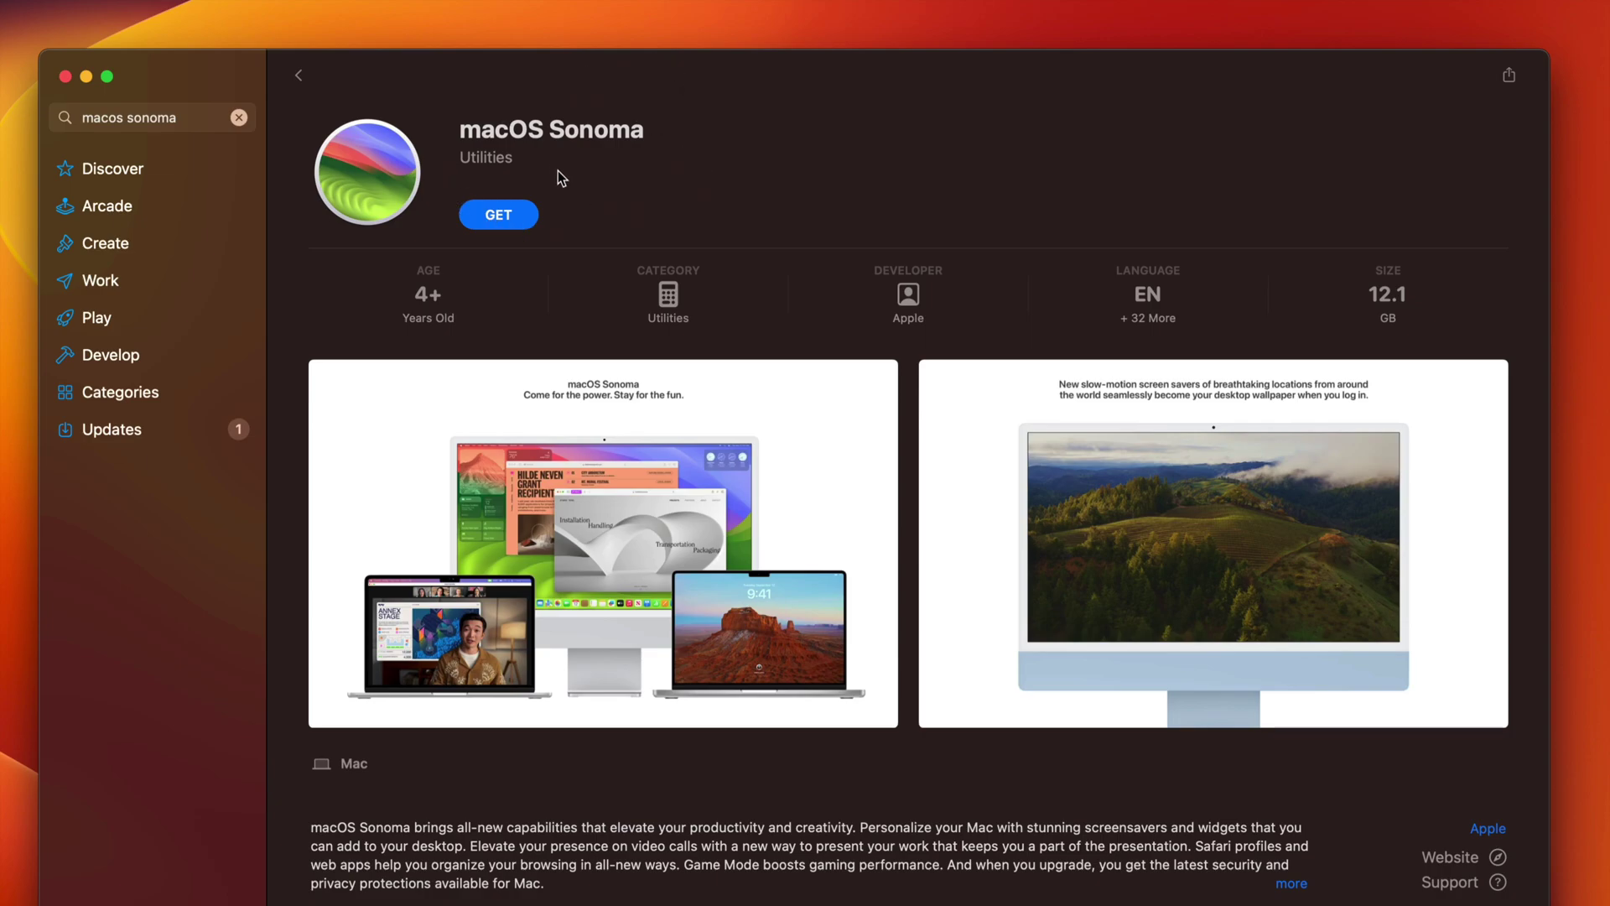
- Return to Software Update in System Settings and start the macOS Sonoma upgrade
left_click(498, 216)
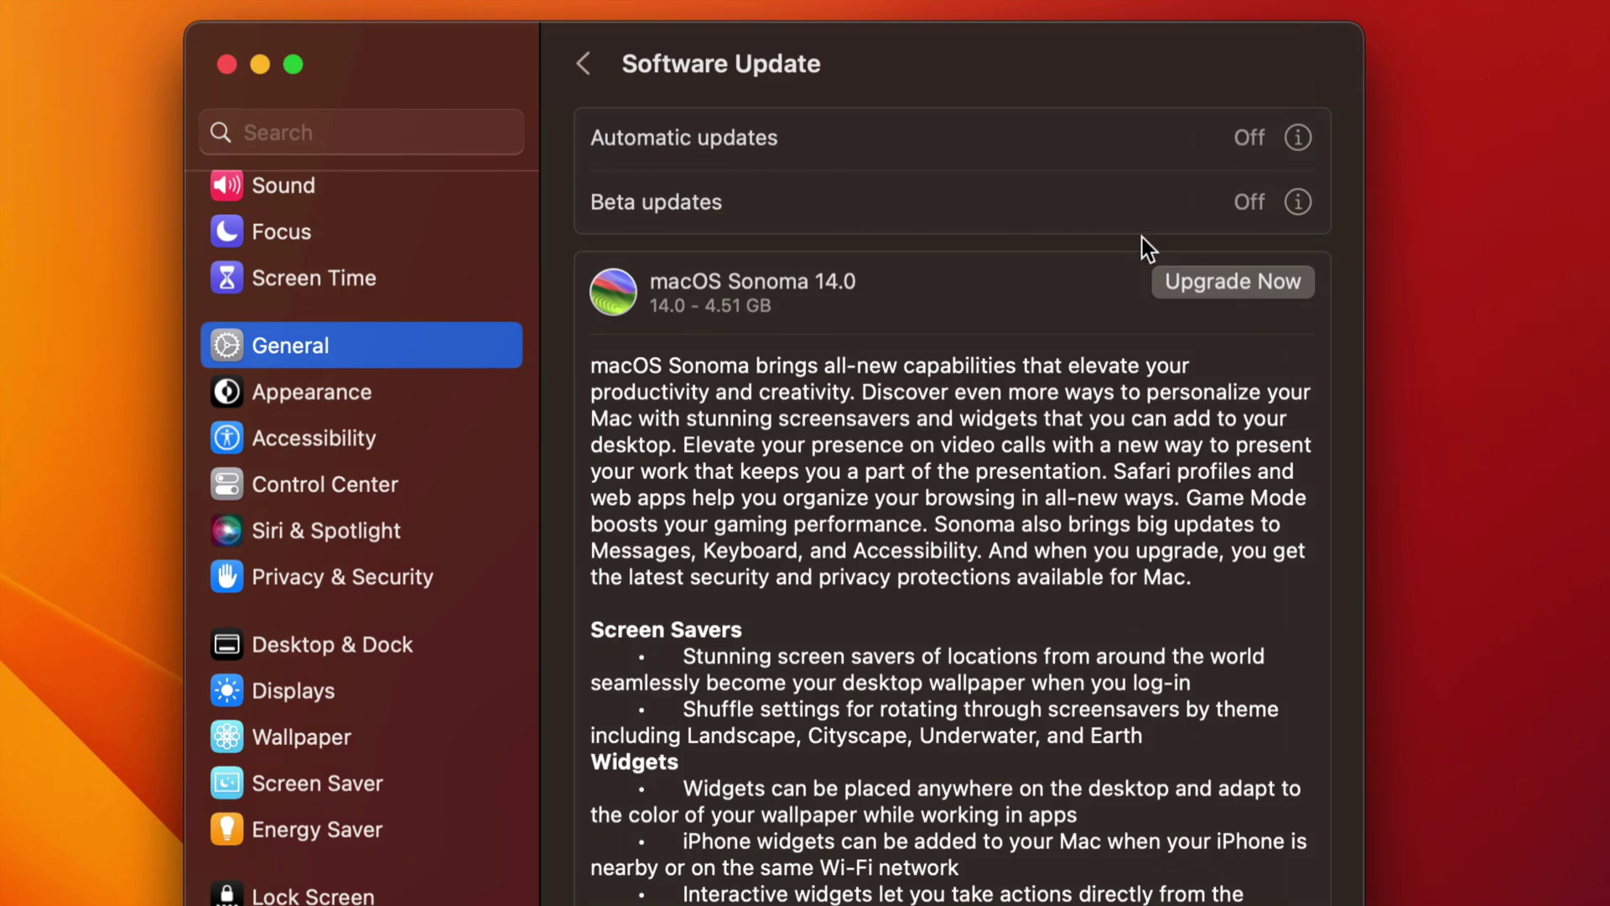
left_click(1249, 287)
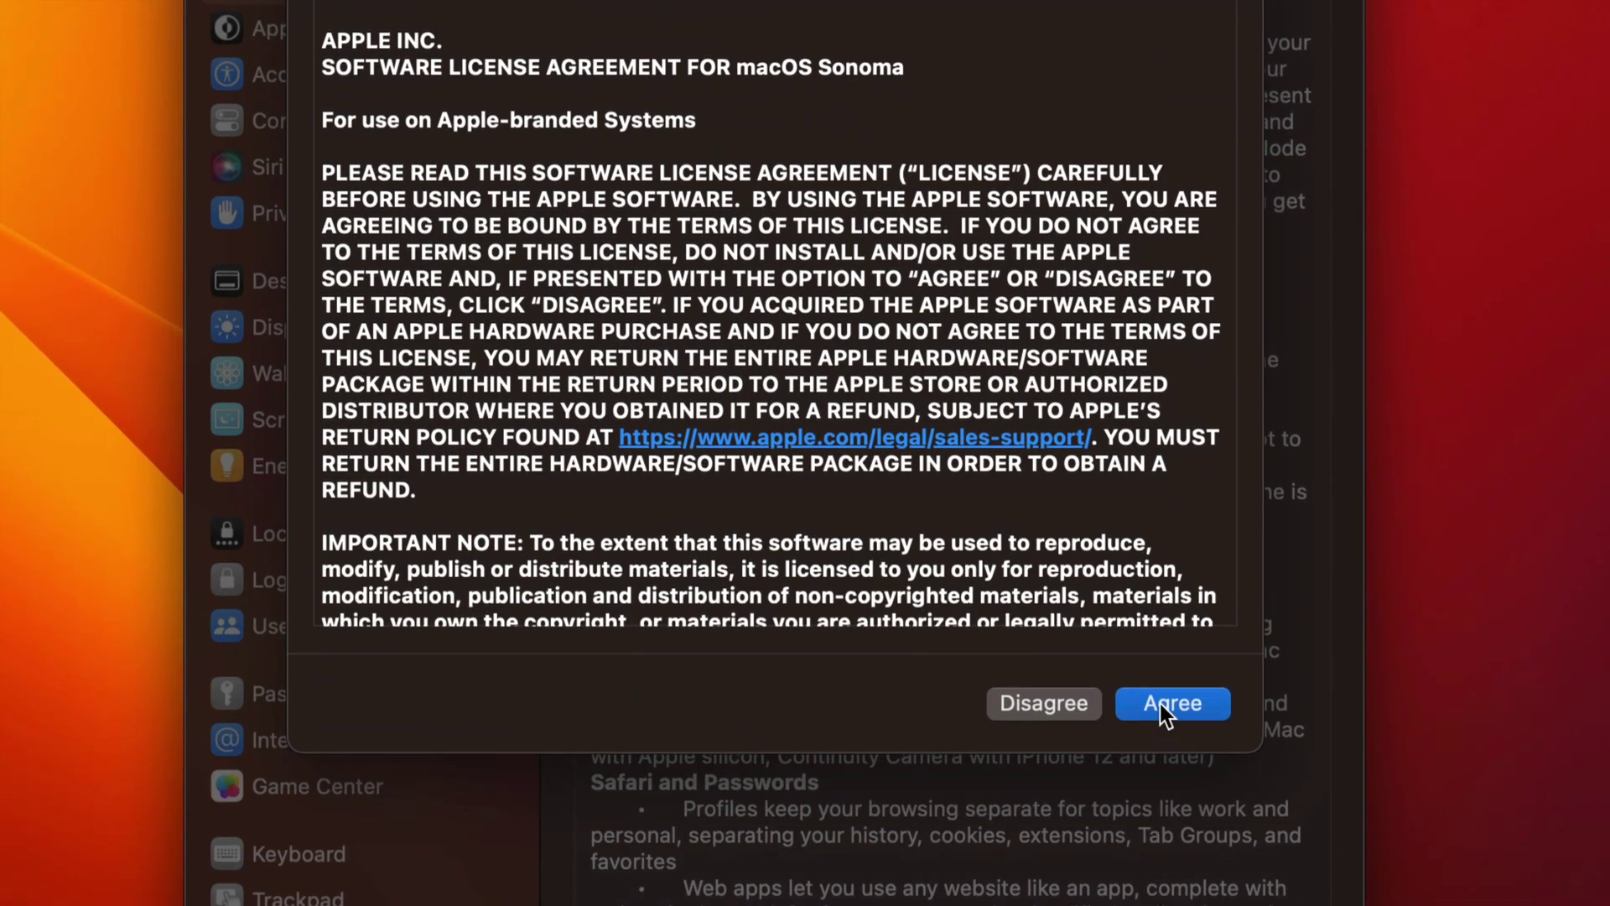
- Agree to the macOS Sonoma licence so the upgrade downloads, installs and restarts
left_click(1166, 707)
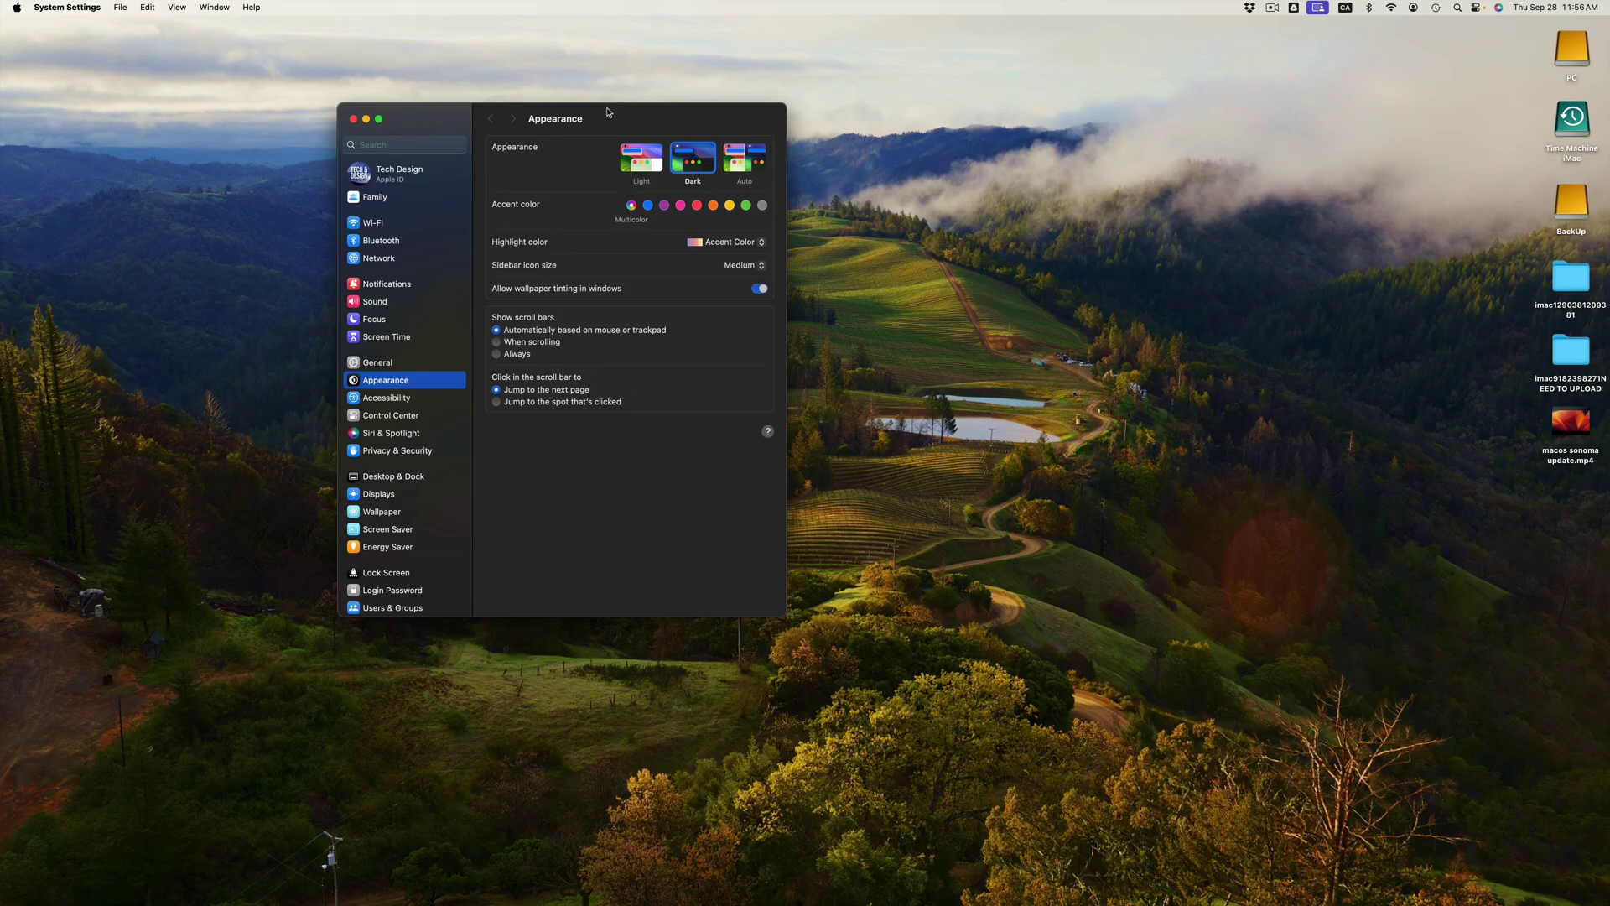
- Recheck General > Software Update, confirming macOS Sonoma 14.0 (23A344) is up to date
left_click(374, 366)
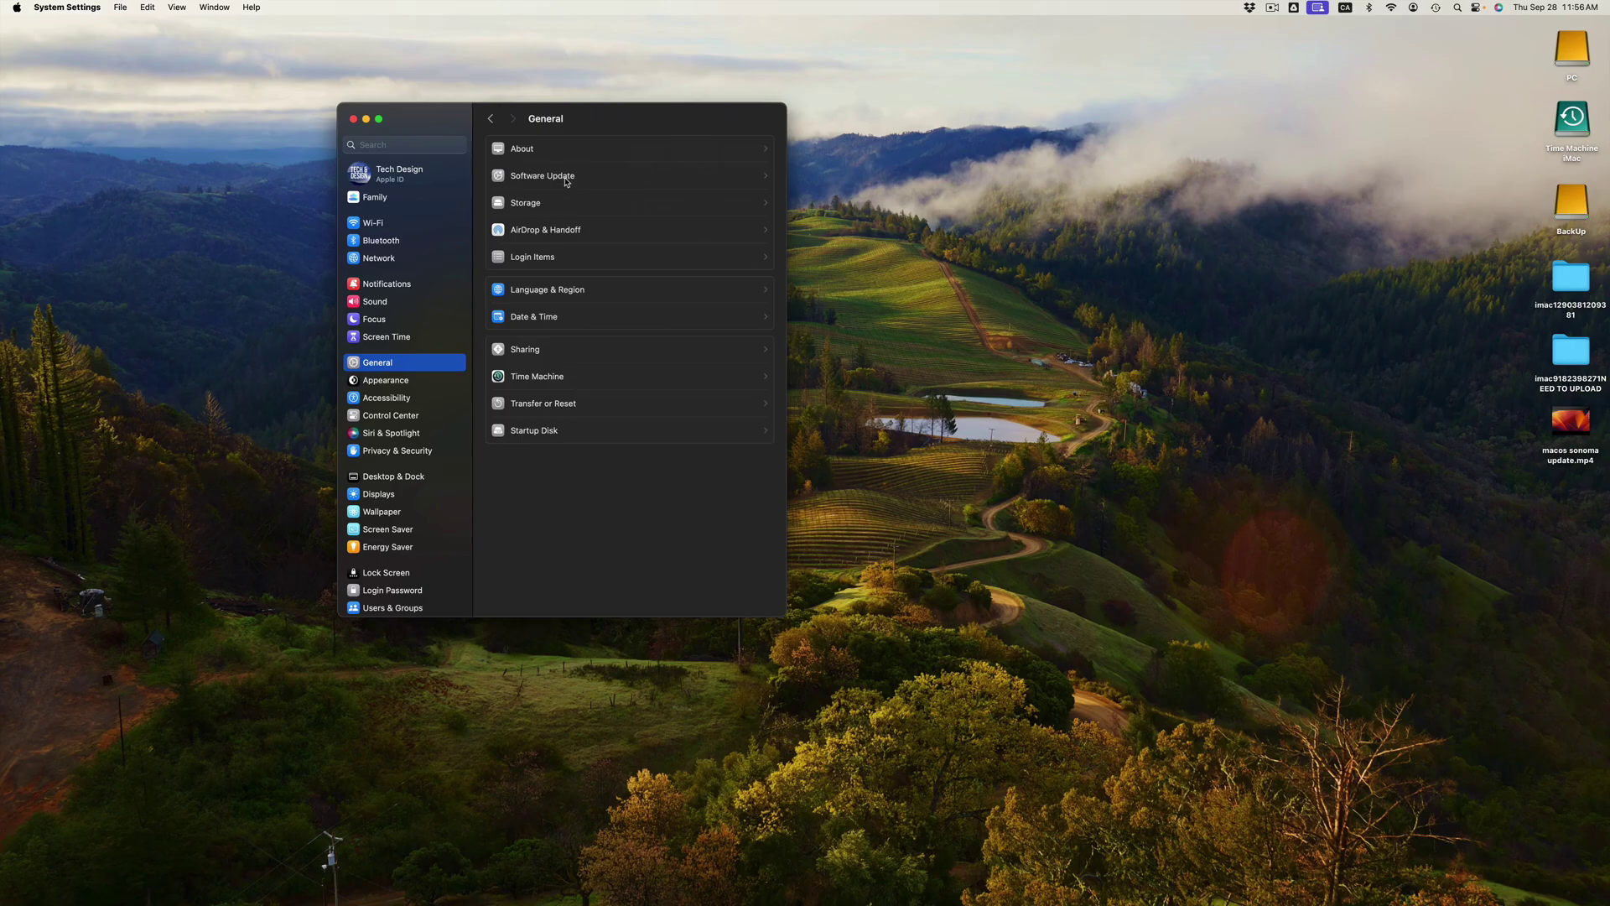
left_click(562, 170)
left_click_drag(604, 126, 811, 204)
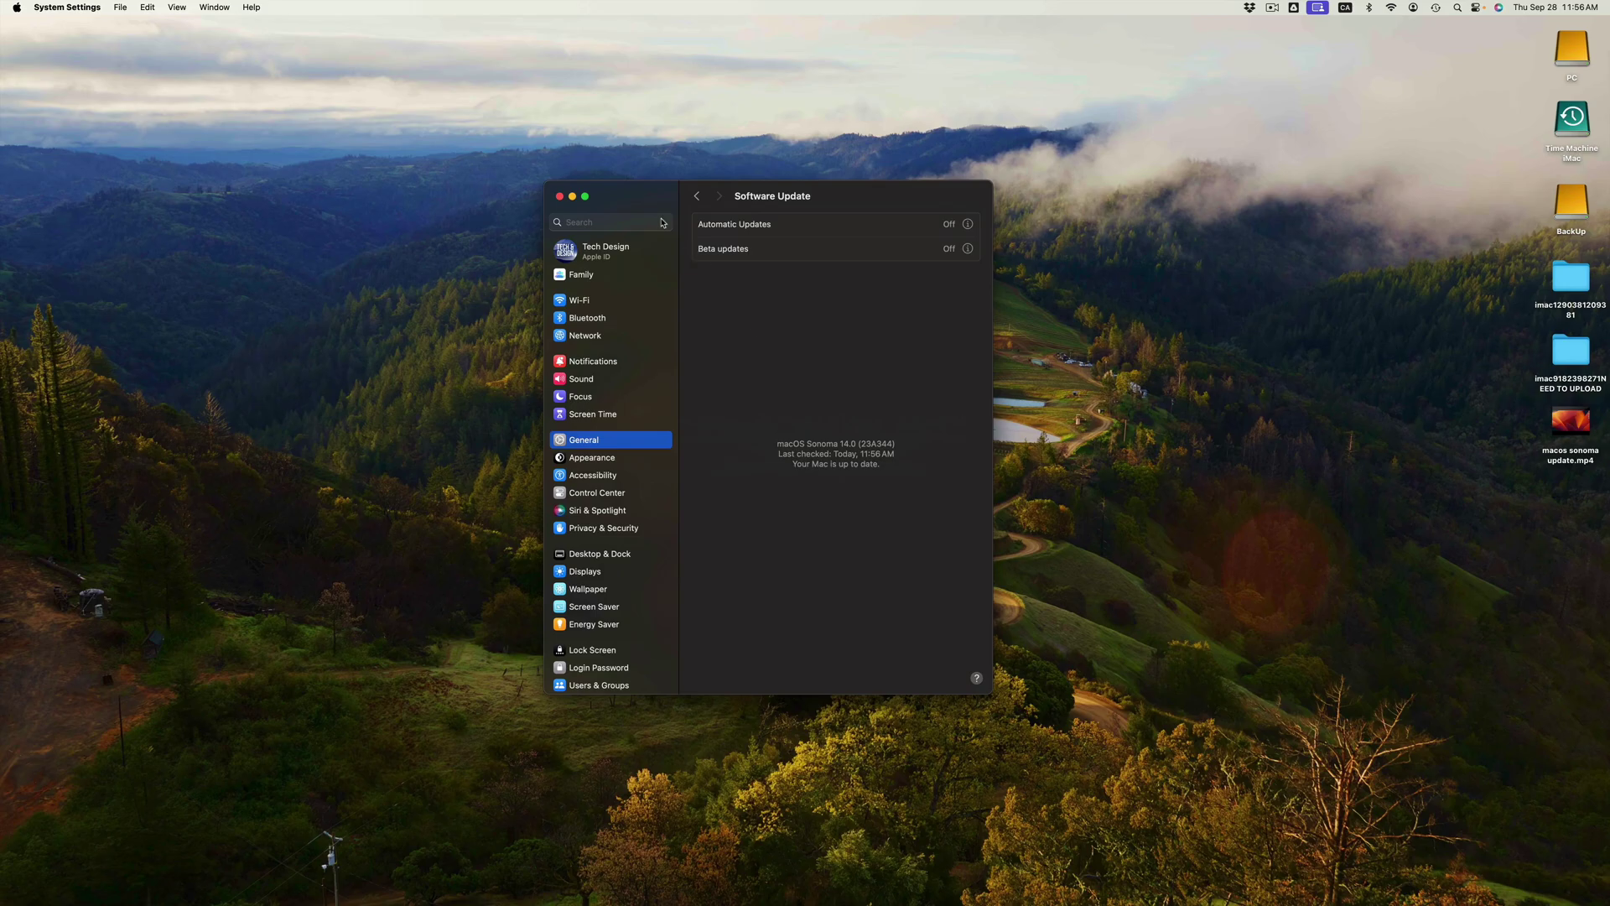
left_click_drag(642, 201, 638, 106)
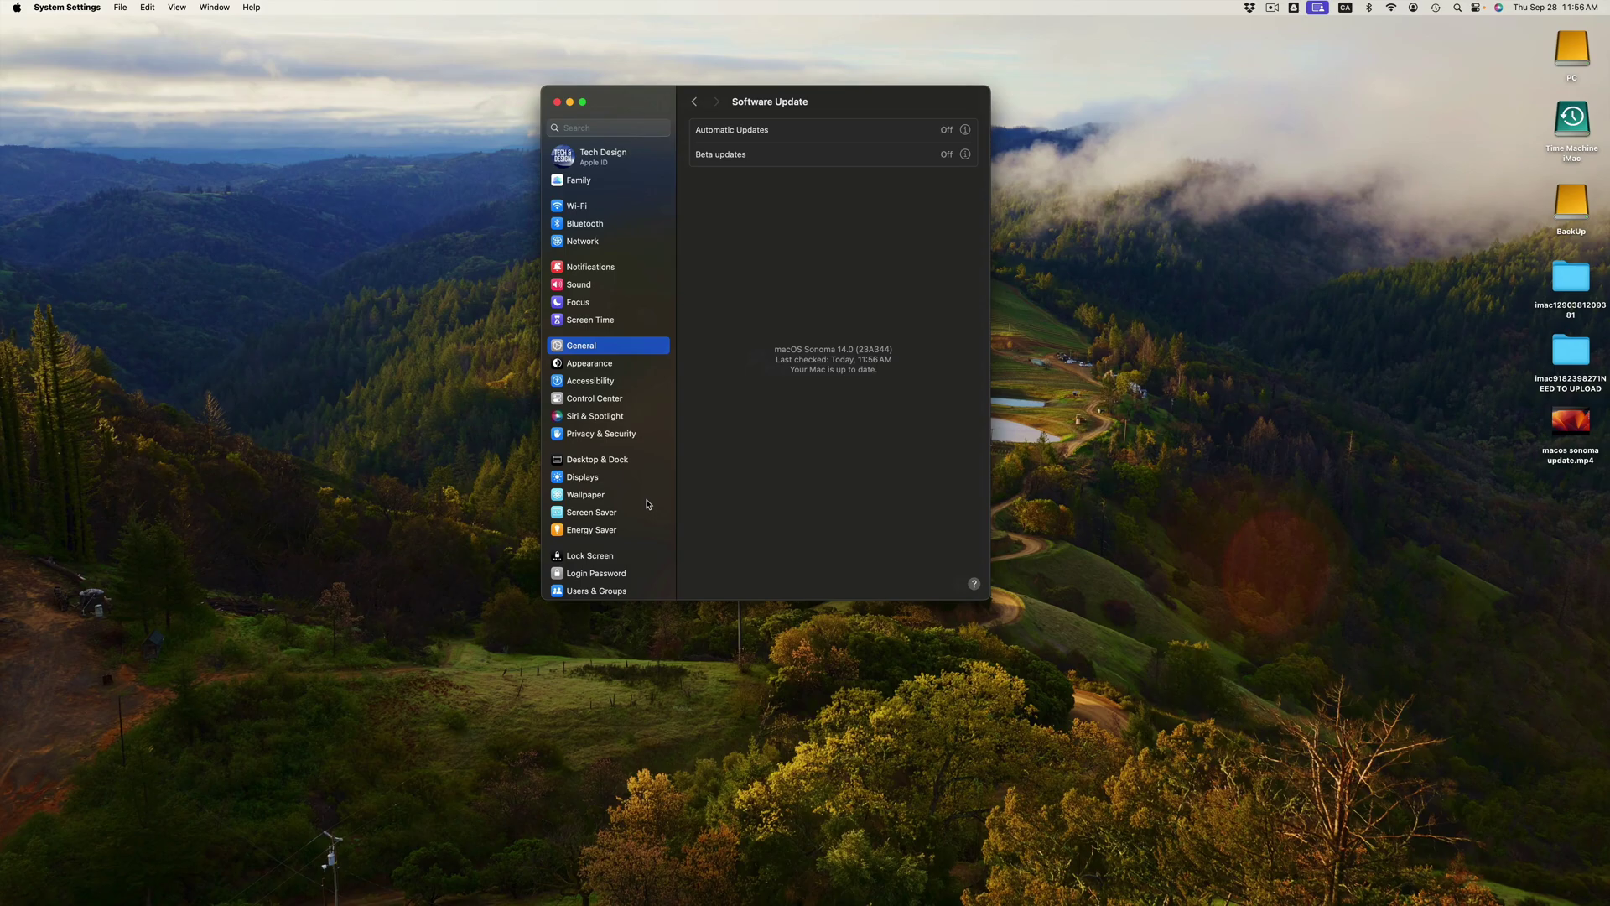
- Set the desktop wallpaper to Sonoma in its Dark variant, then close System Settings
left_click(595, 497)
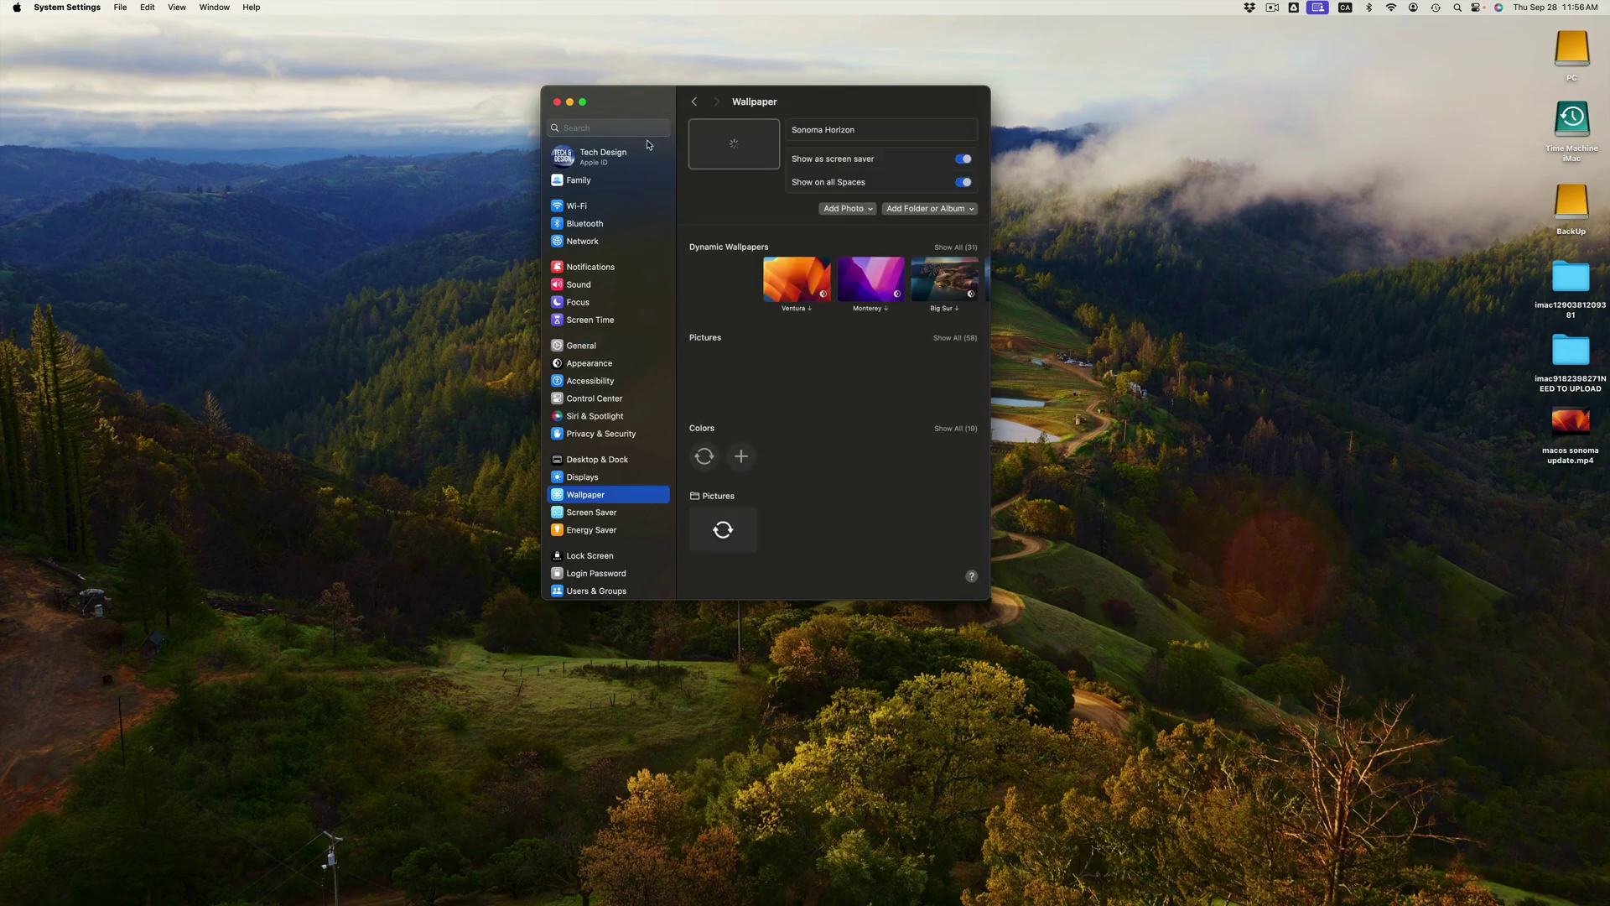
left_click_drag(644, 114, 563, 178)
left_click(637, 435)
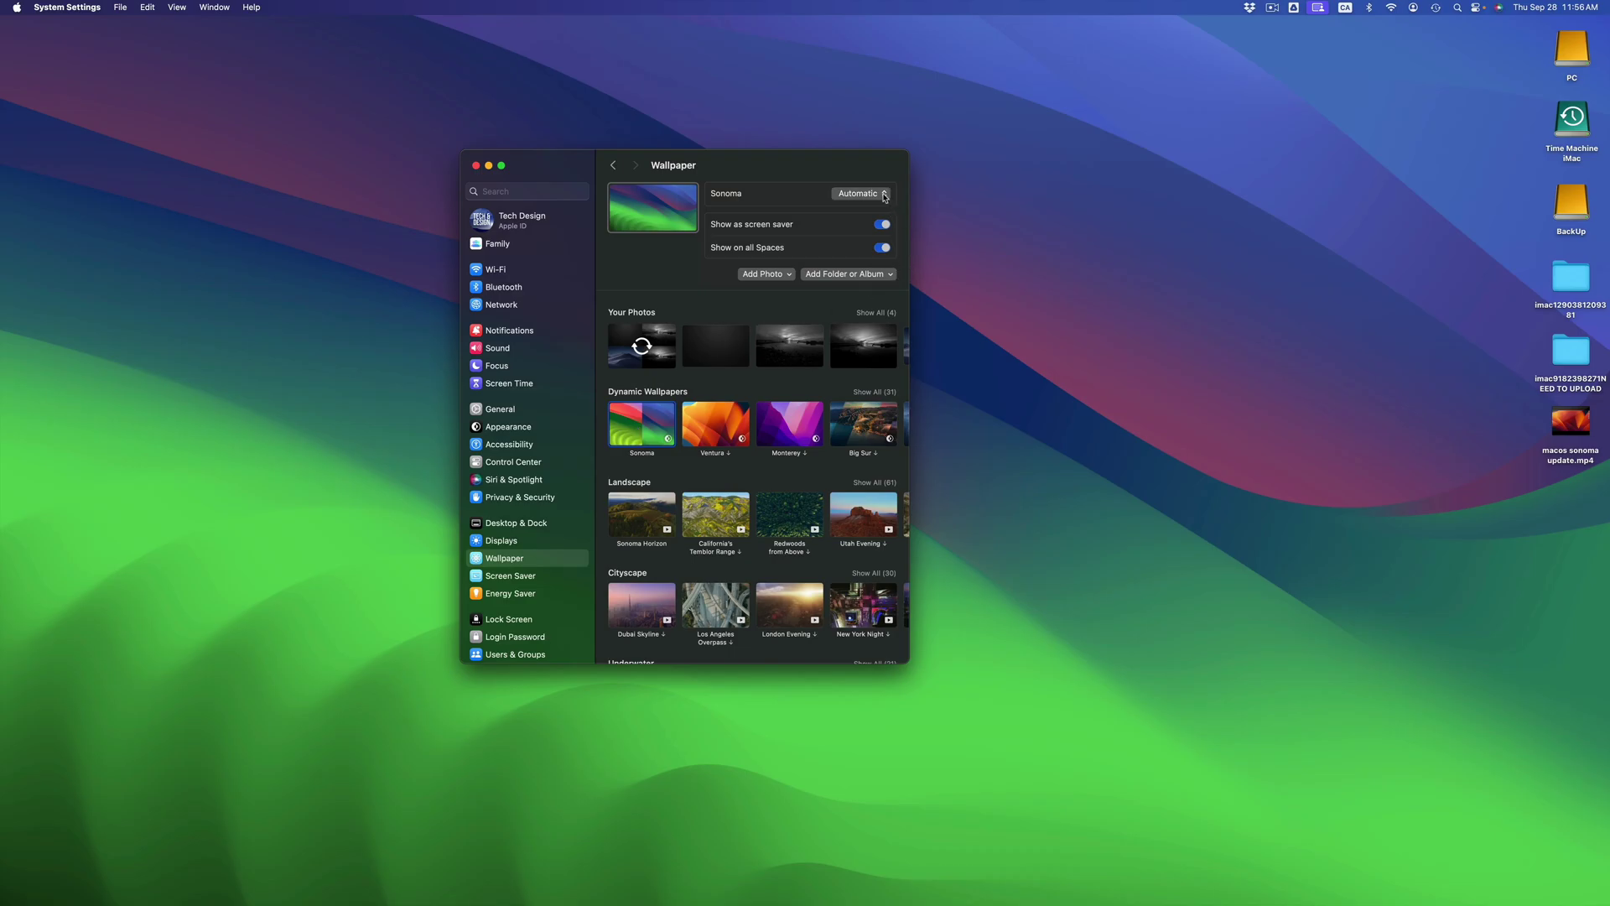
left_click(860, 194)
left_click(852, 221)
left_click(476, 165)
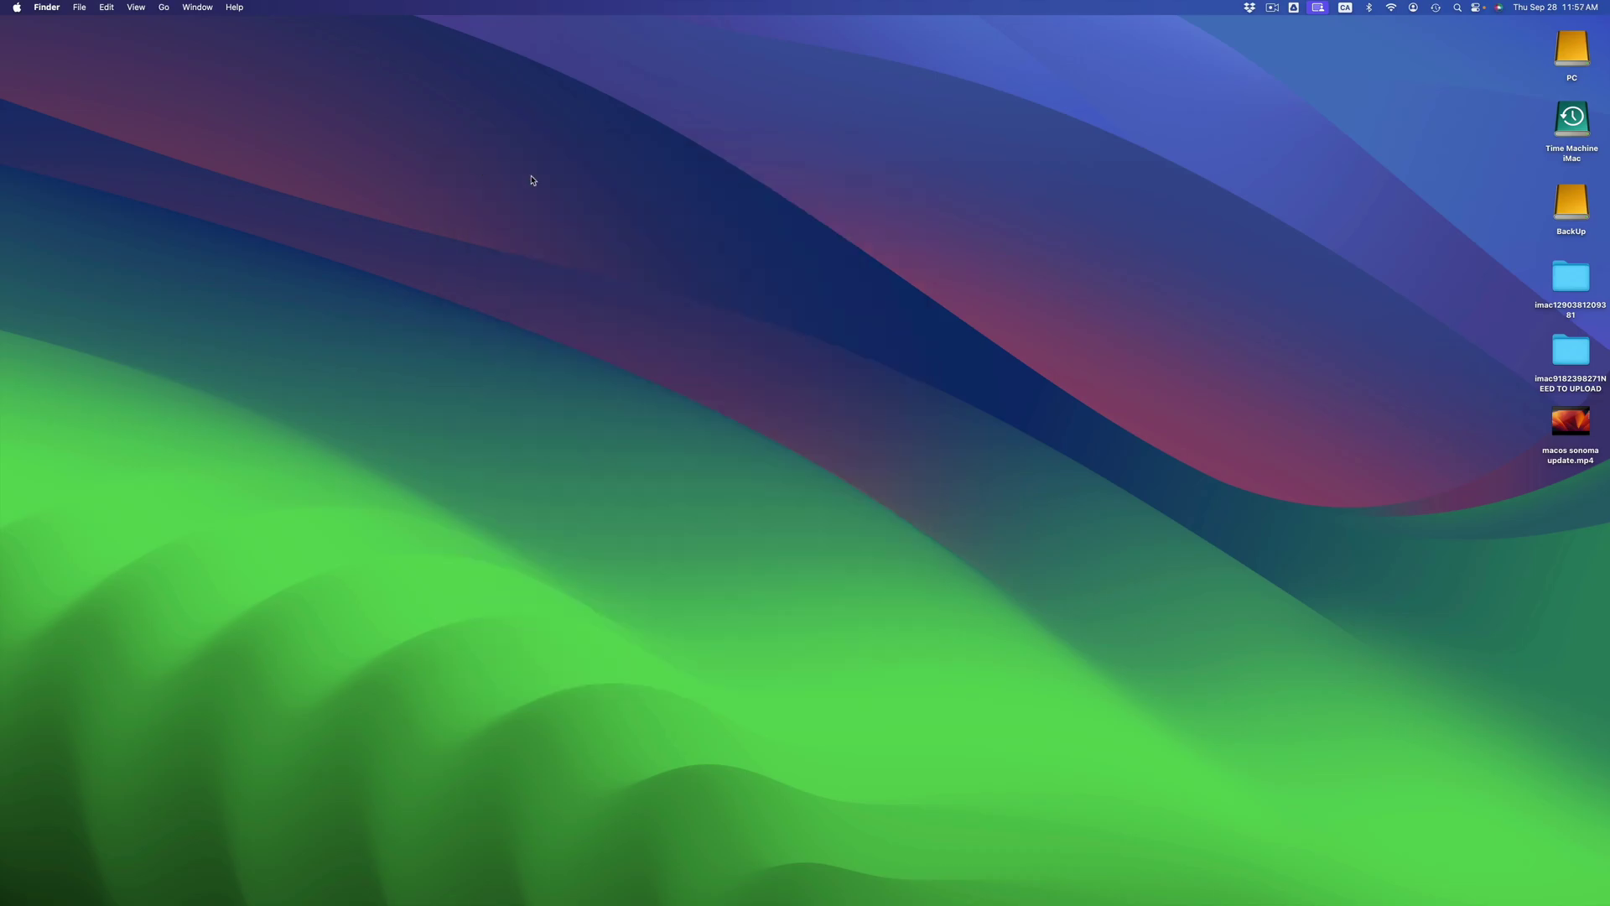
left_click(783, 290)
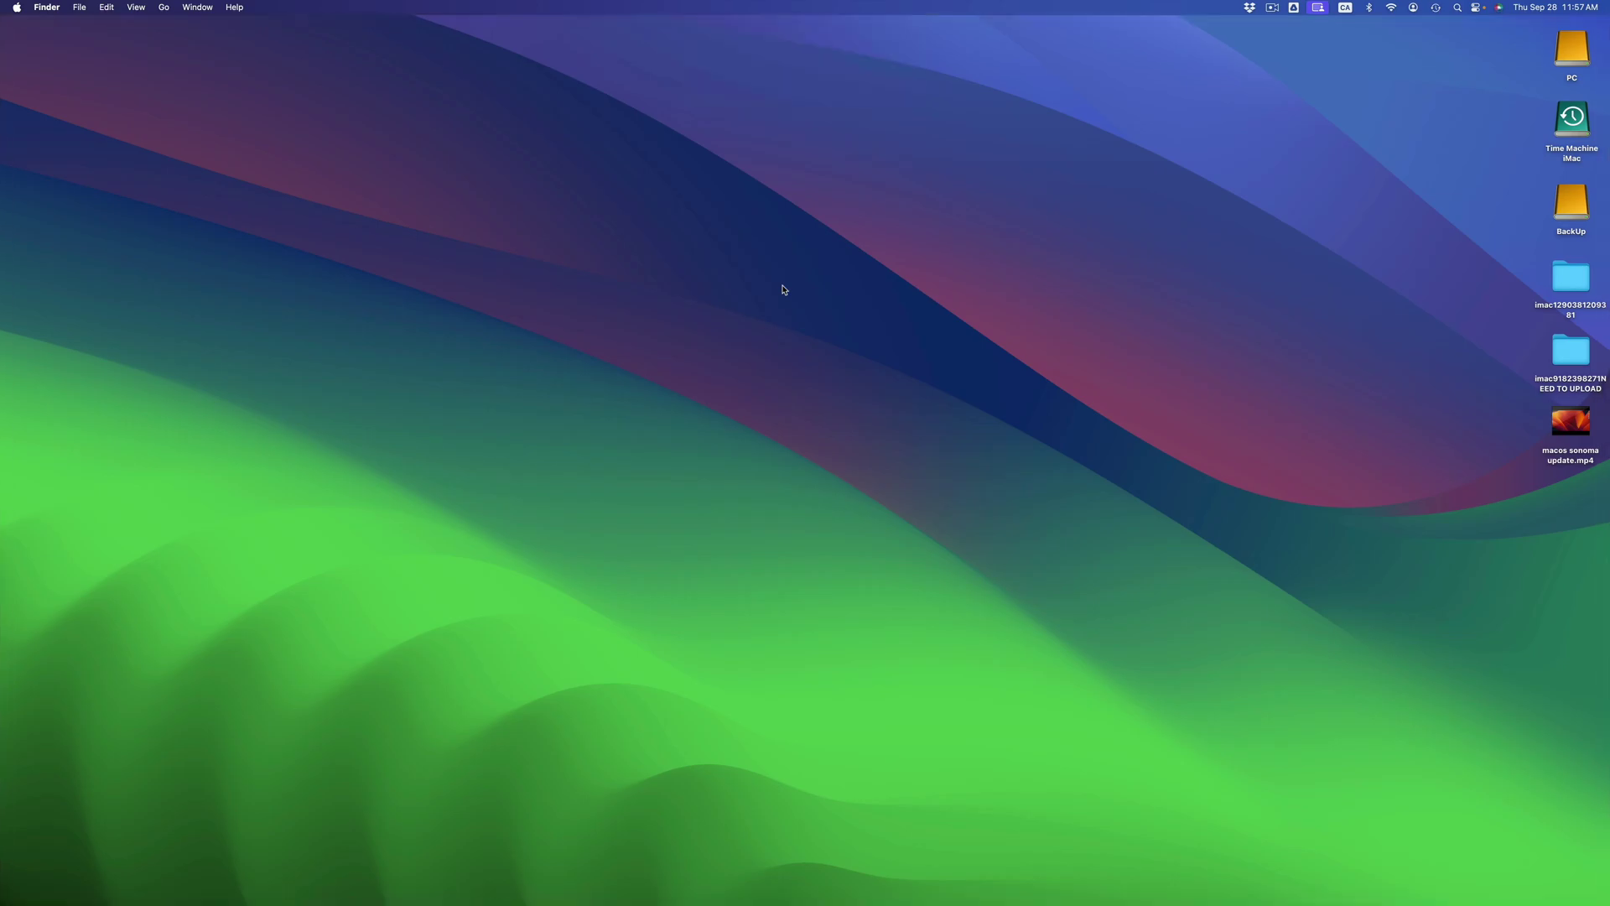